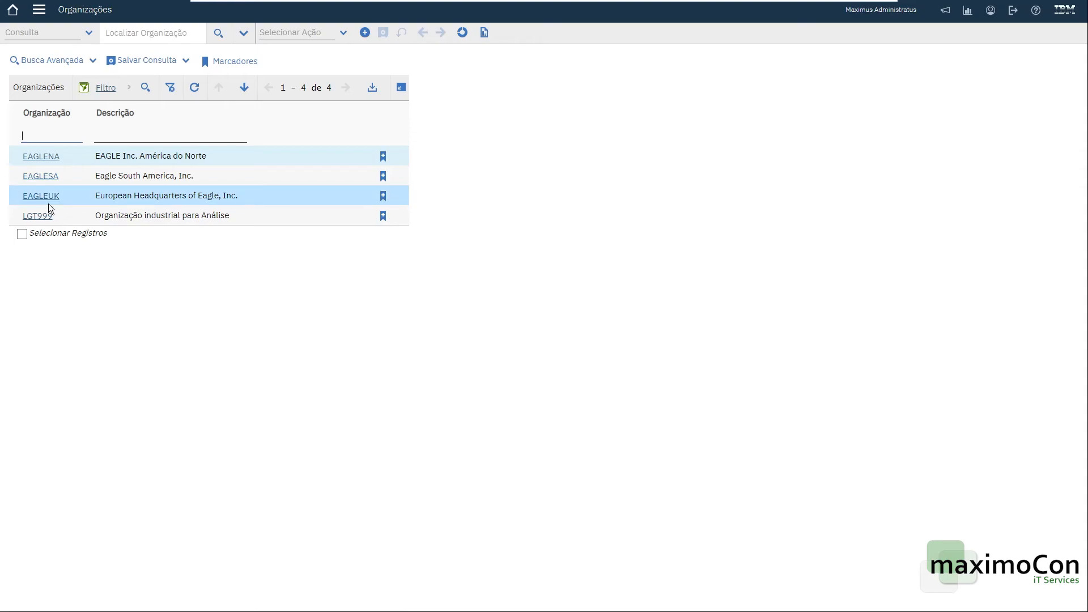
Create a new organization EAGLEAST with the description "Oriente Médio".
left_click(365, 33)
type("EAG")
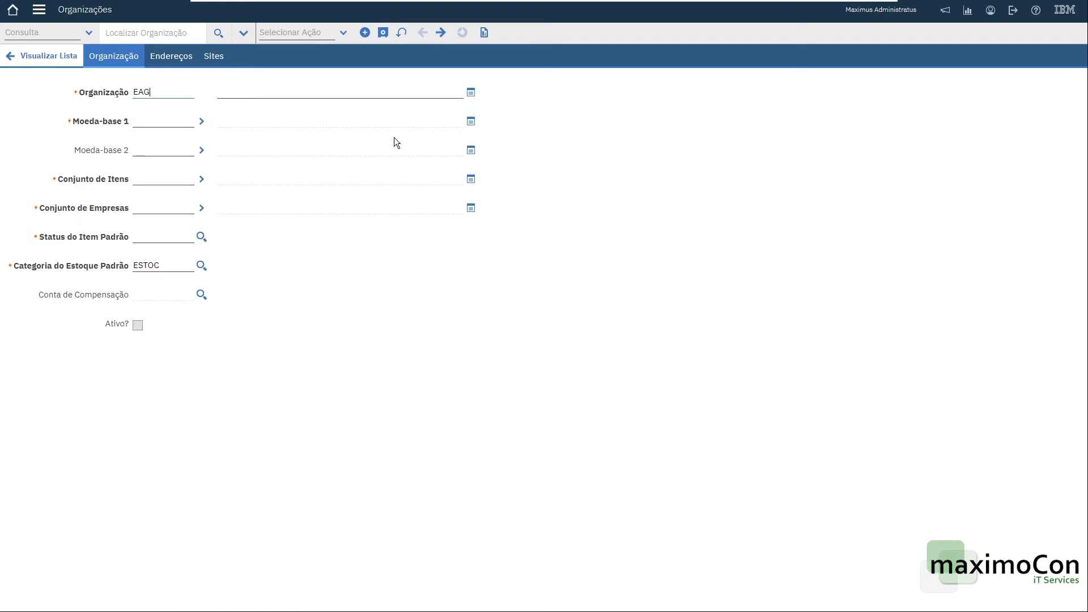
type("LEAST")
key("Tab")
type("Middle east")
key("Tab")
key("shift+Tab")
type("Oriente Médio")
key("Tab")
Set the organization's base currency 1 to USD by filtering the currency list.
left_click(202, 121)
left_click(233, 135)
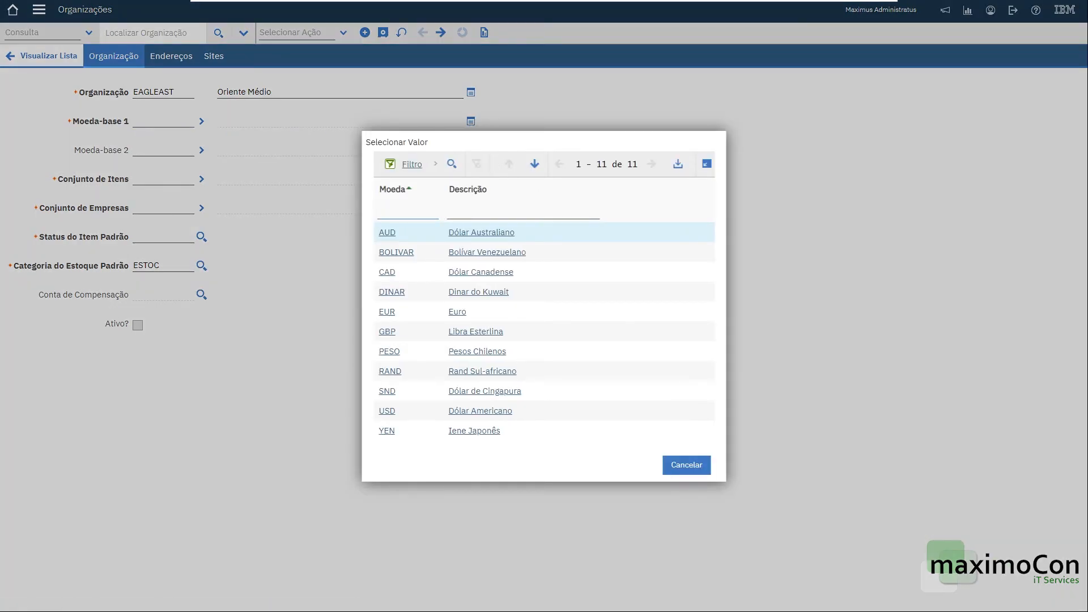
type("USD")
key("Return")
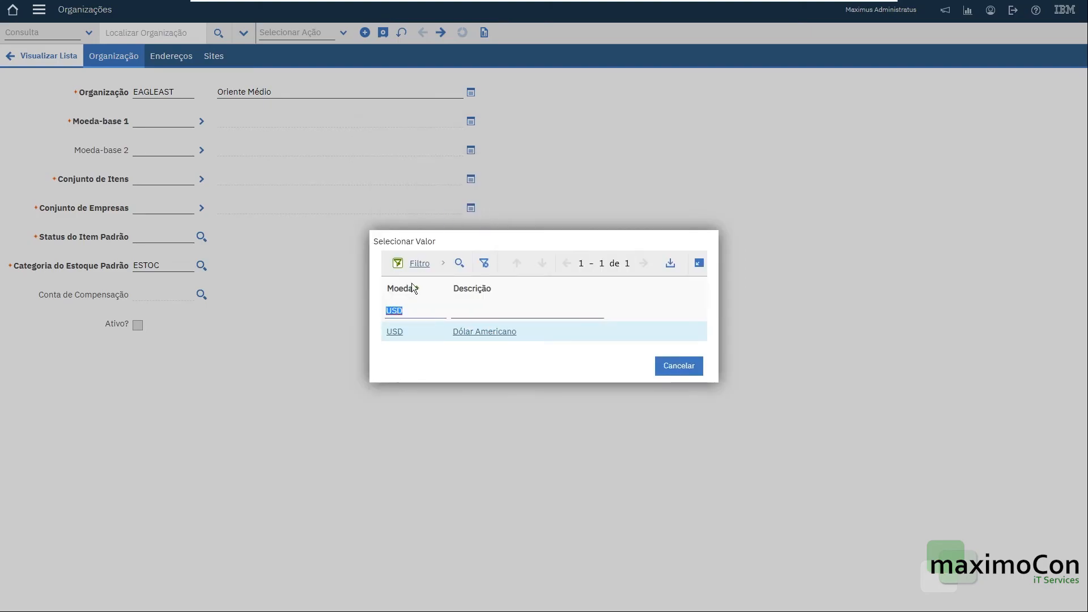
left_click(413, 330)
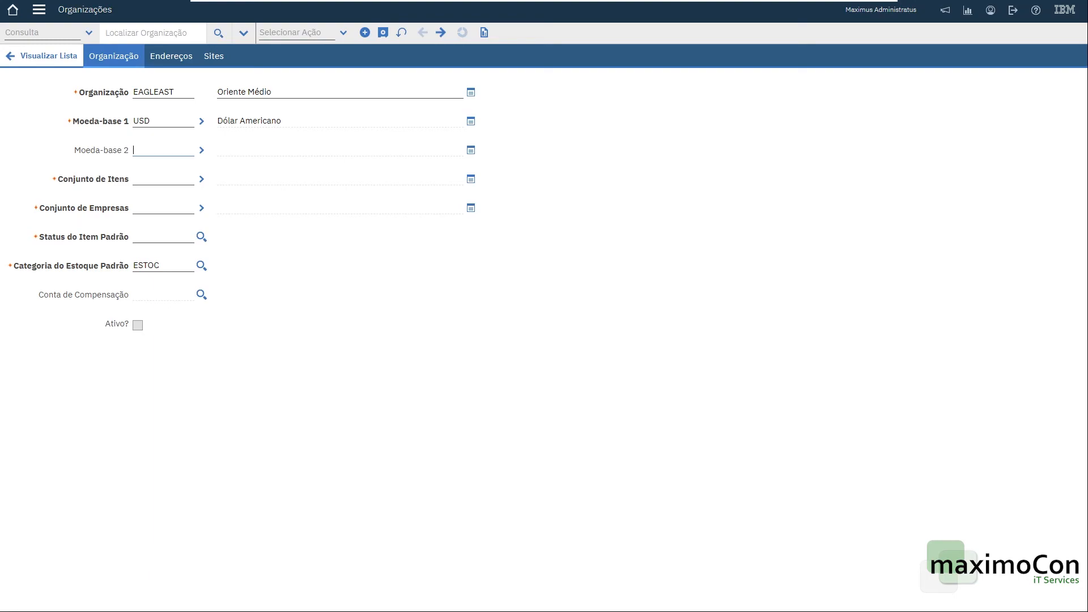
Set the organization's item set to SET1.
left_click(170, 179)
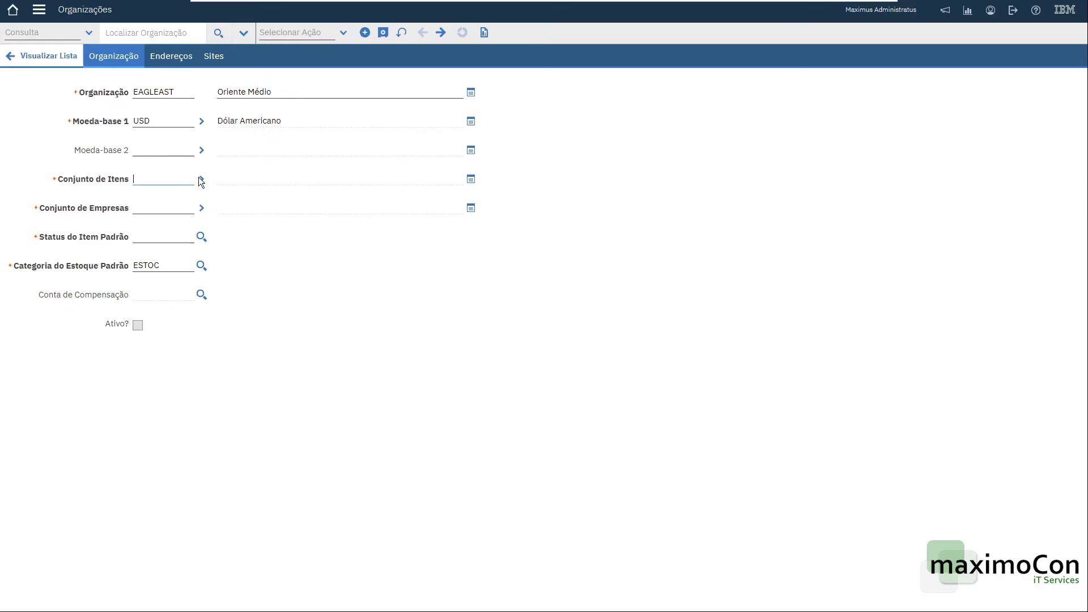
left_click(201, 179)
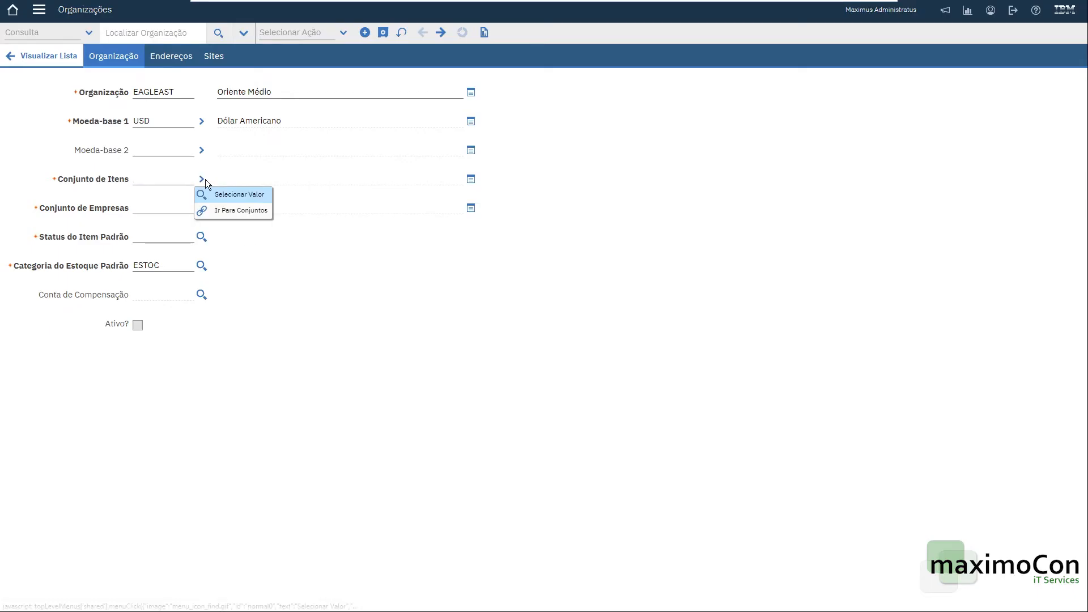
left_click(228, 191)
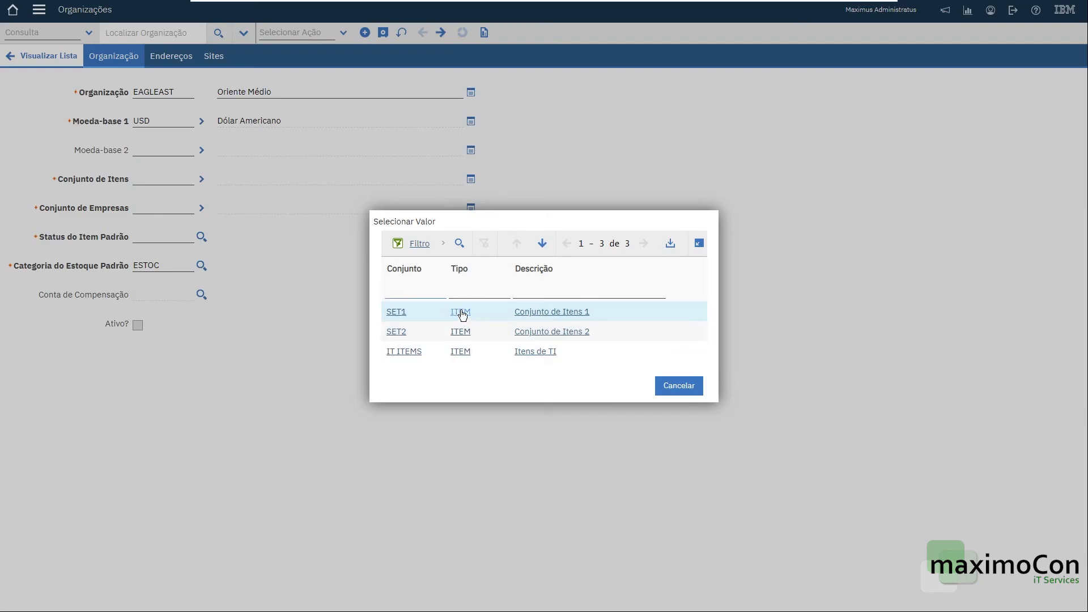
left_click(396, 312)
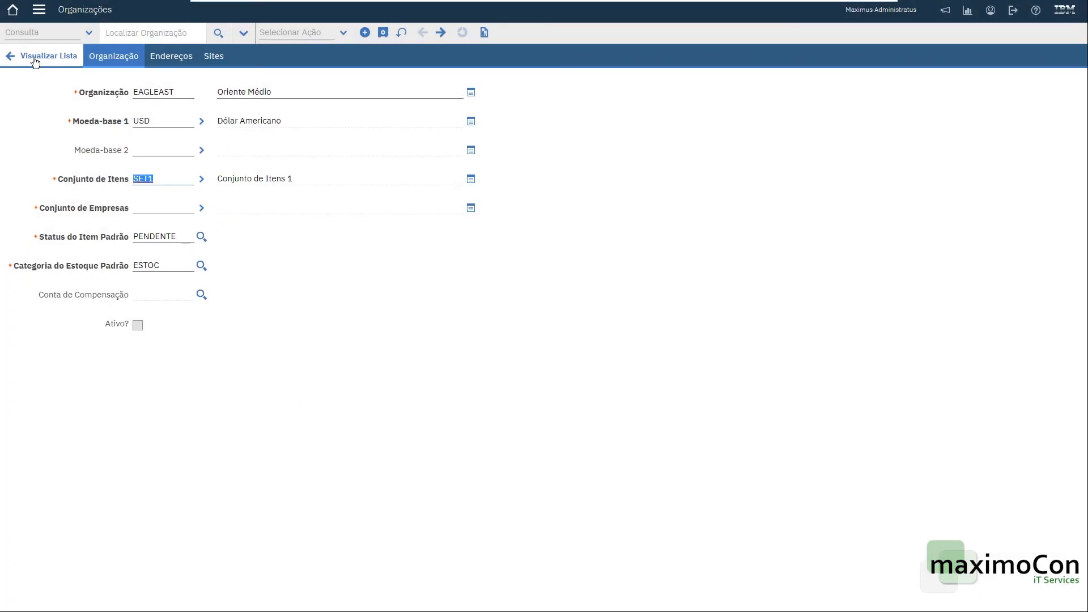
Set the organization's company set to COMPSET1.
left_click(201, 207)
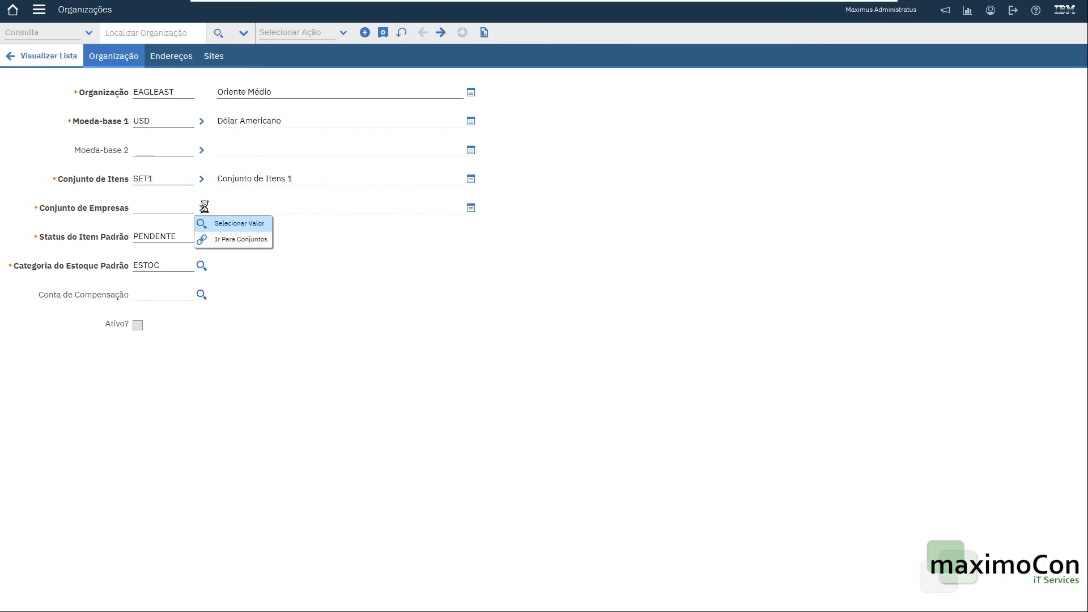
left_click(261, 221)
left_click(410, 333)
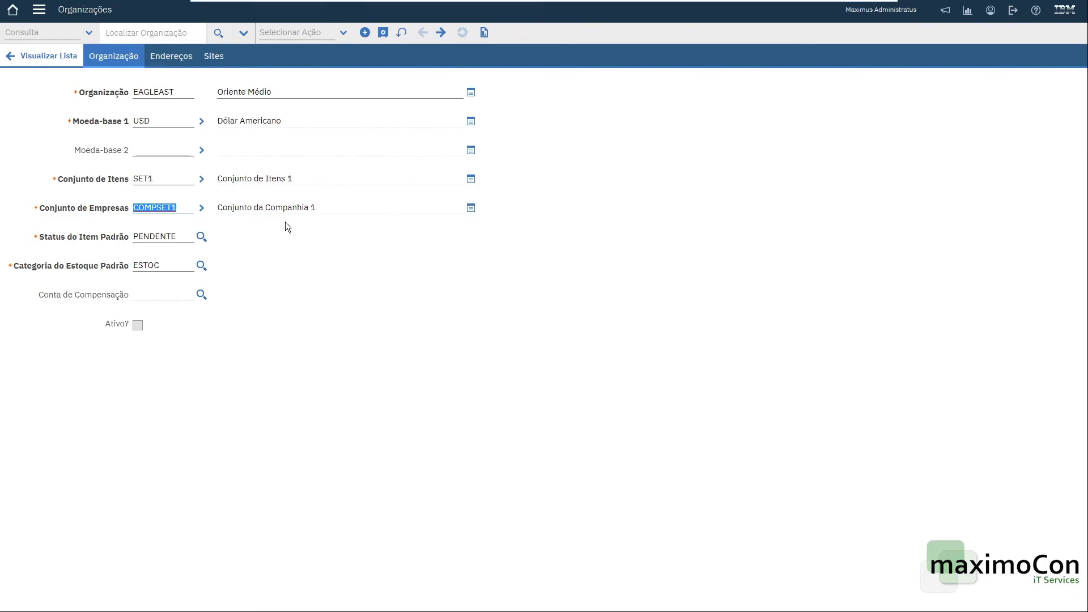
Go to the sets application and add a new set COMPSET2 described as "Conjunto da Companhia 2".
left_click(201, 208)
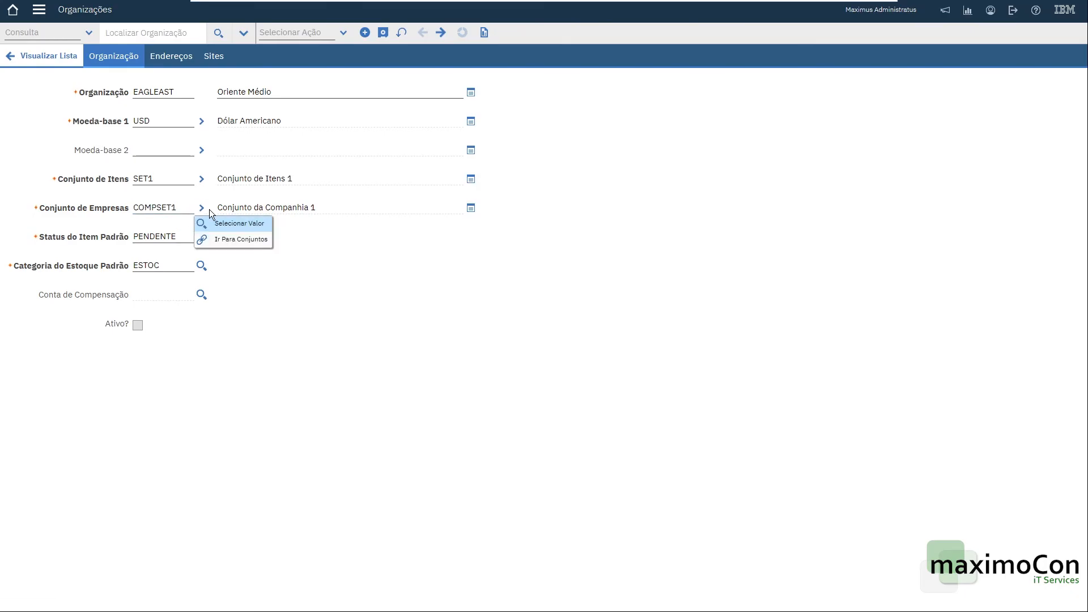
left_click(251, 240)
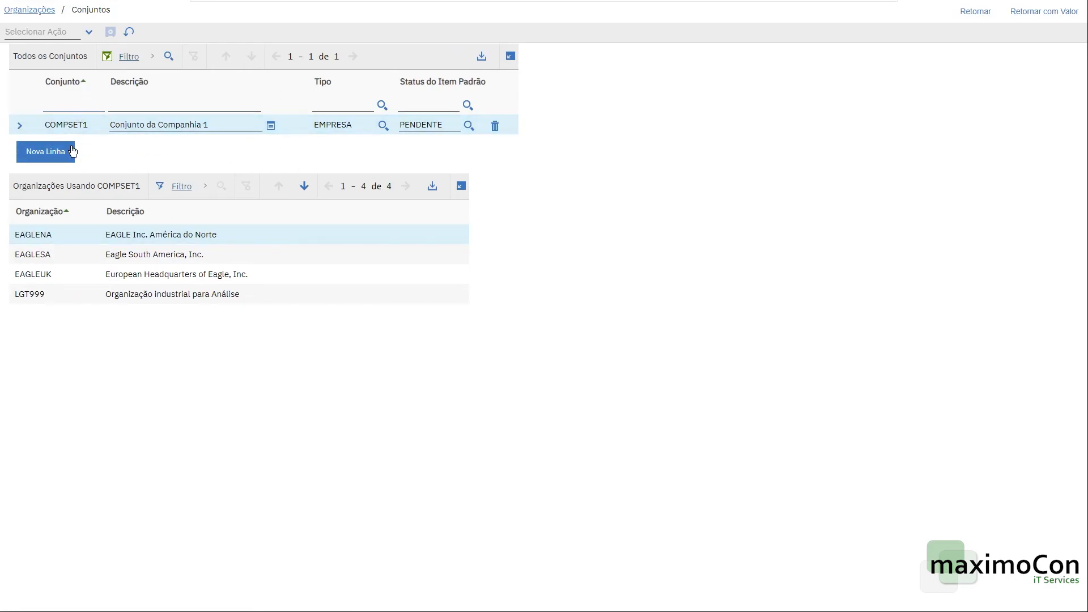
left_click(50, 151)
type("COMPSET2")
key("Tab")
type("Conu")
key("BackSpace")
type("j")
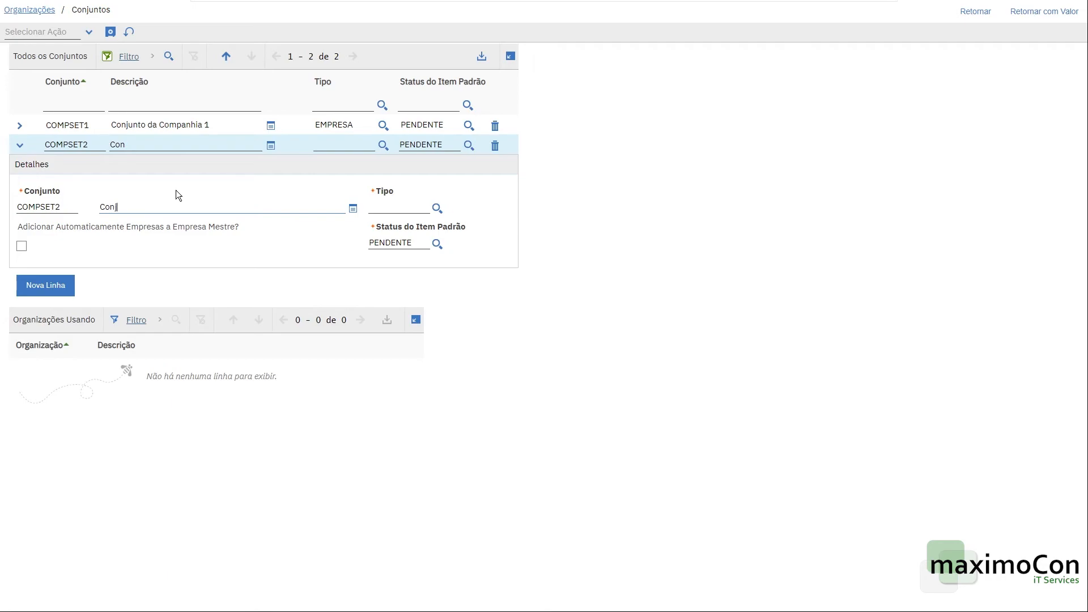
type("unto da Companhia 2")
key("Tab")
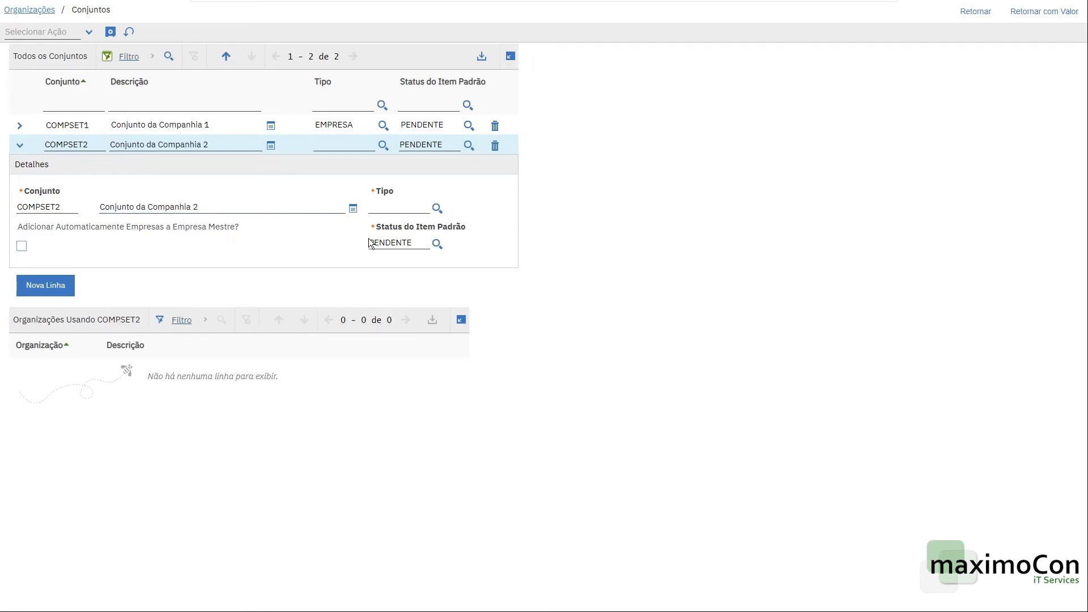
Set COMPSET2's type to EMPRESA, tick the automatic company addition option, and save the set.
left_click(437, 208)
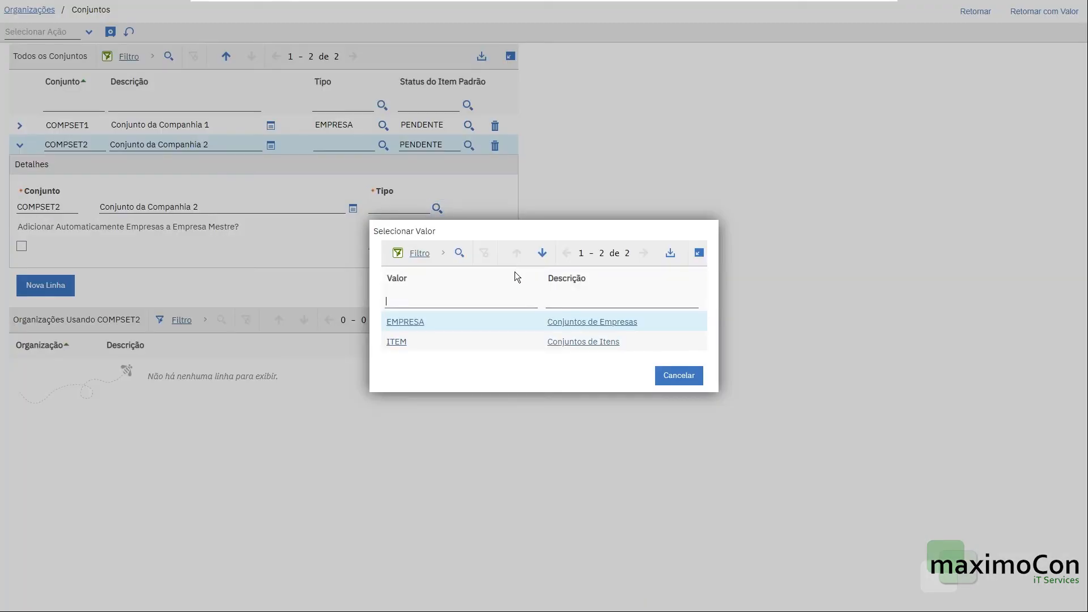
left_click(400, 323)
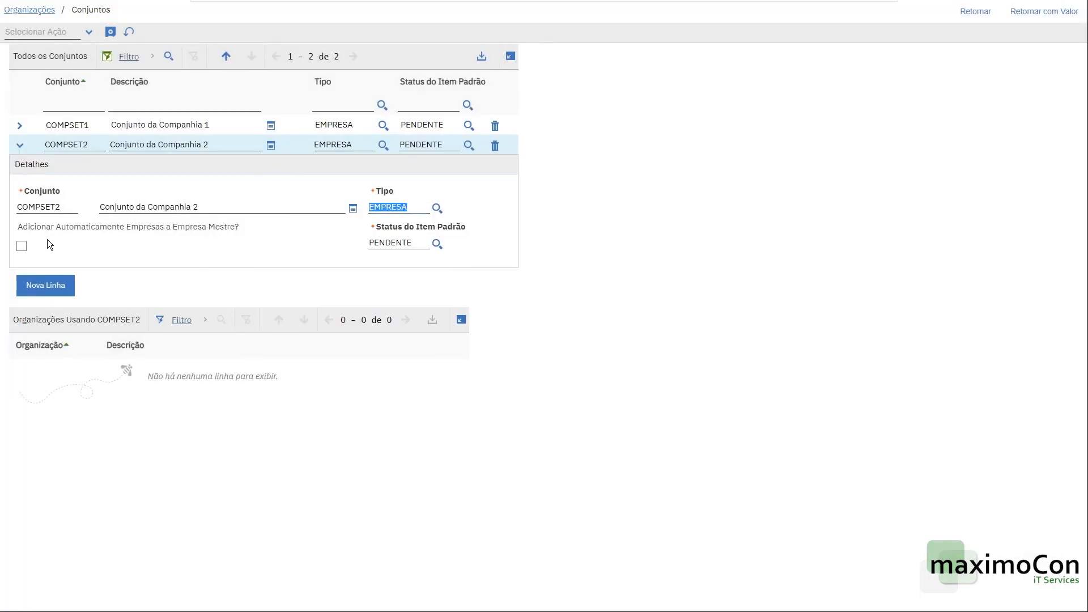
left_click(23, 246)
left_click(109, 33)
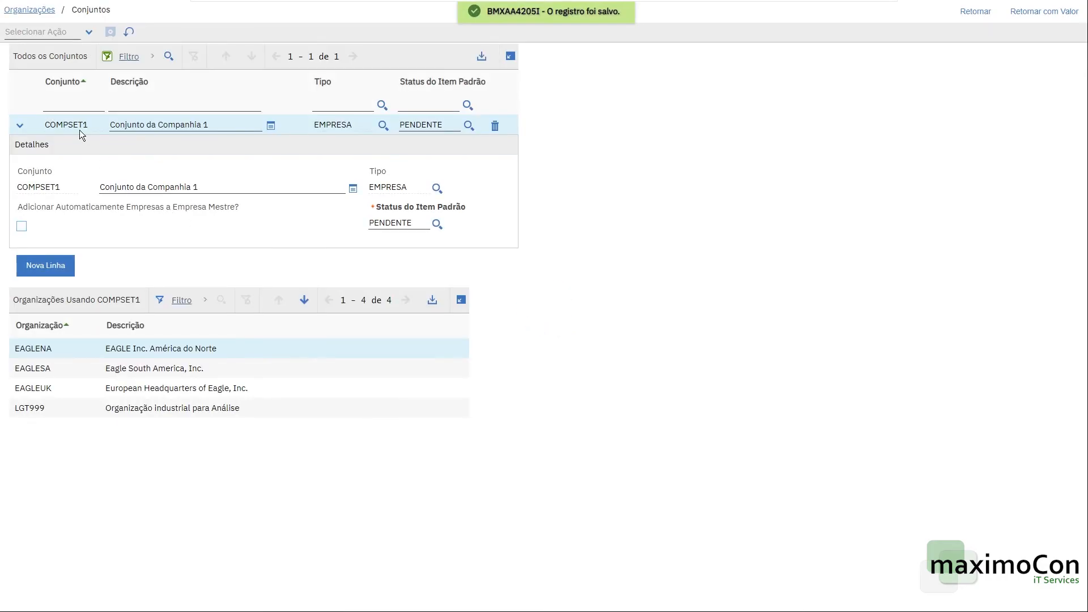
Return to the organization and clear its company set field.
left_click(975, 12)
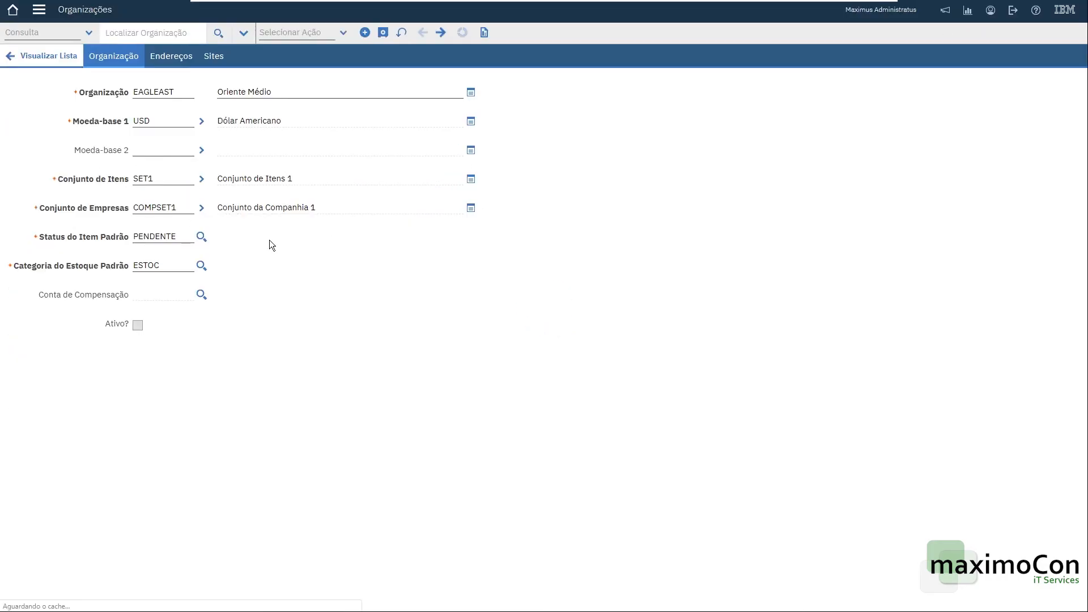
key("Delete")
key("Tab")
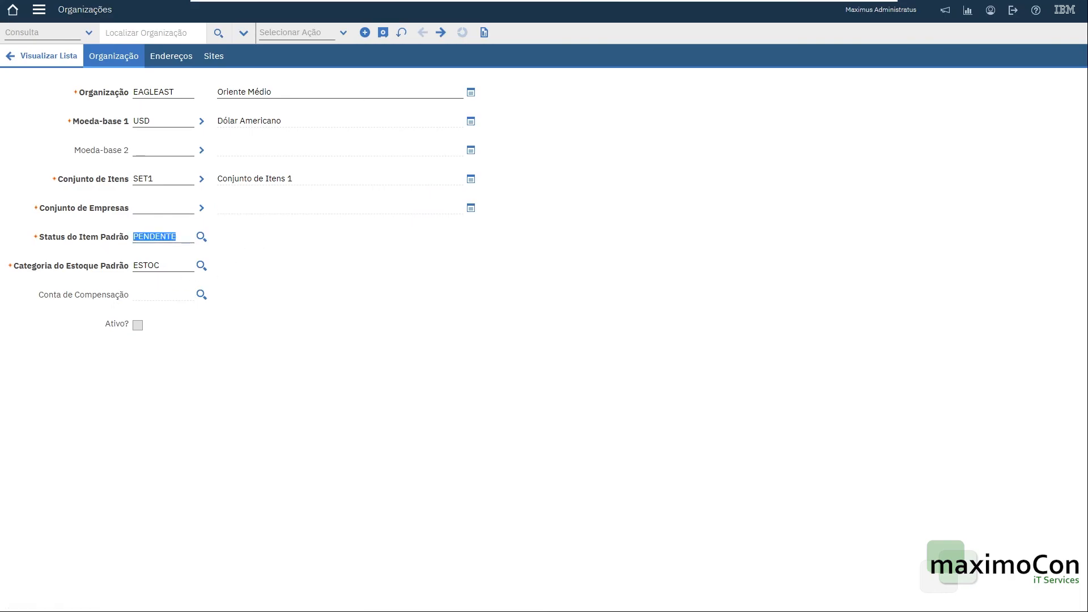
Go to the sets list and return with COMPSET2 as the organization's company set.
left_click(204, 208)
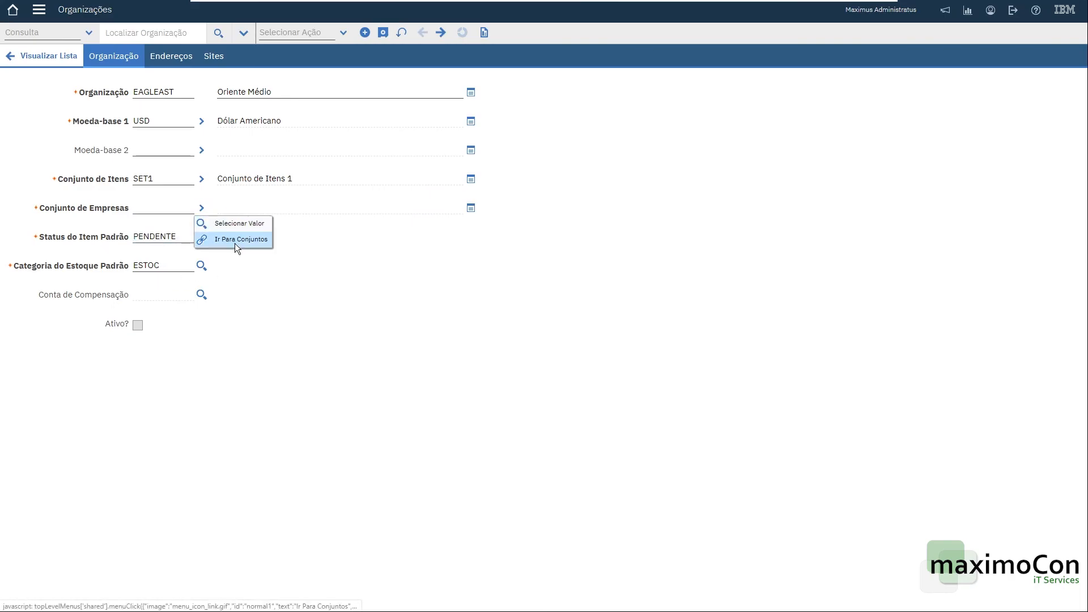
left_click(238, 240)
double_click(61, 144)
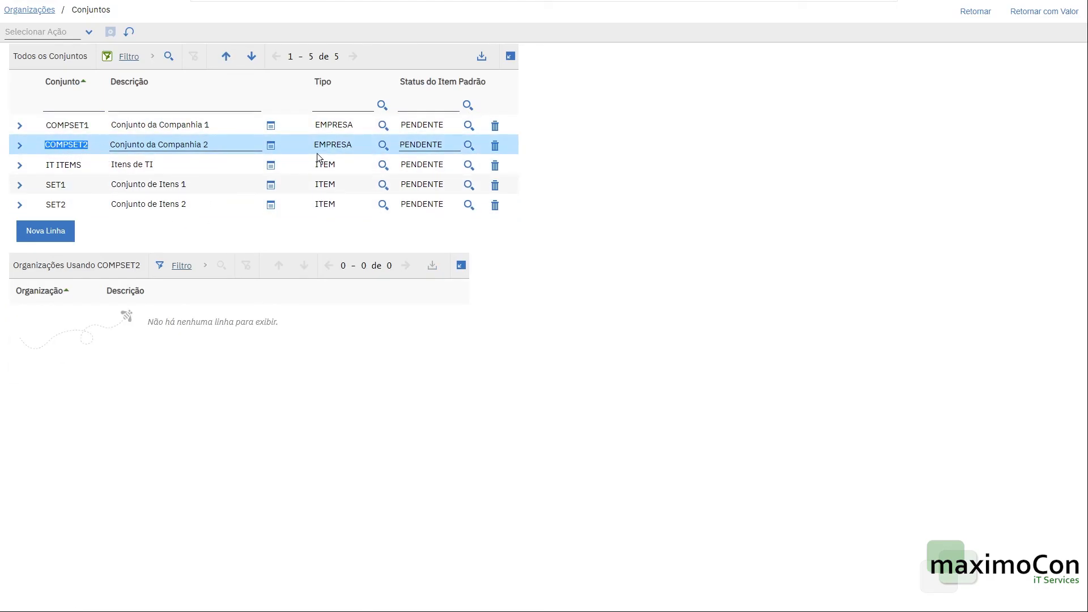
left_click(1044, 11)
left_click(151, 213)
left_click(268, 212)
left_click(154, 208)
left_click(272, 208)
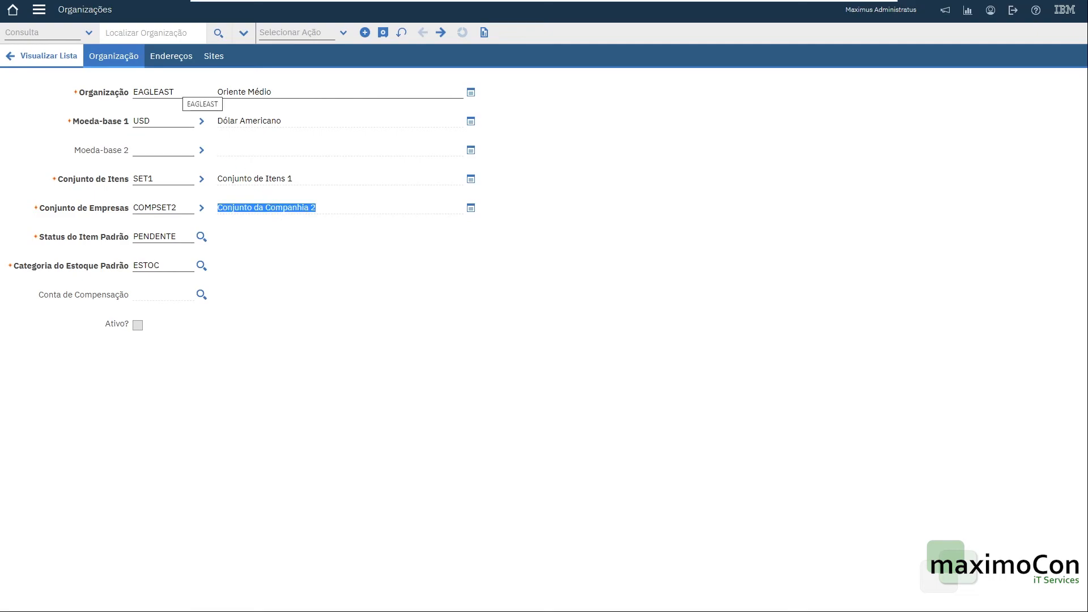
Review the organization's fields and save the new organization record.
left_click(155, 92)
left_click(250, 92)
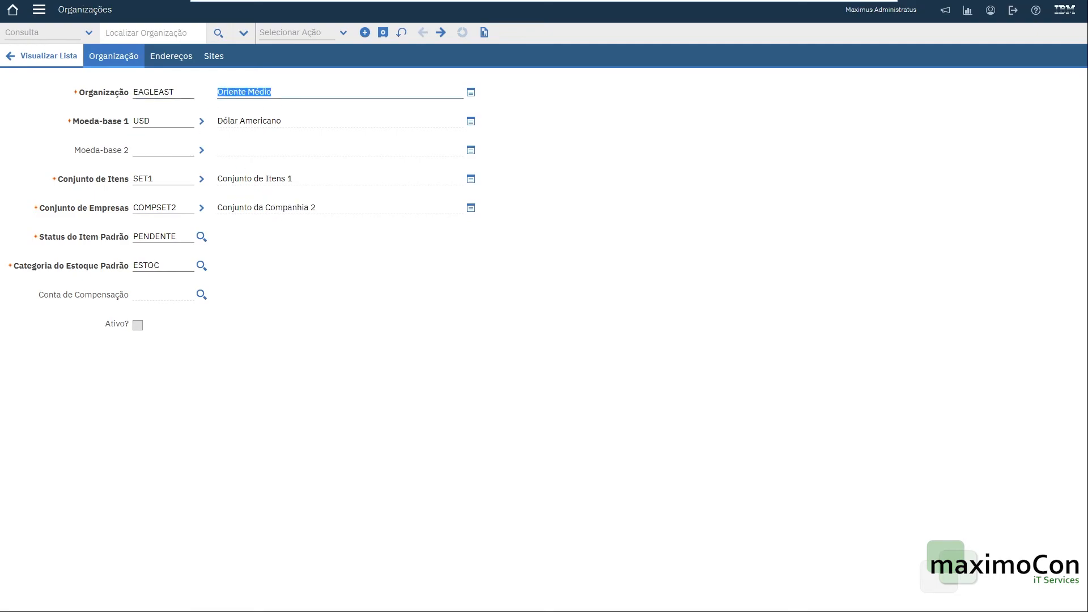
left_click(156, 265)
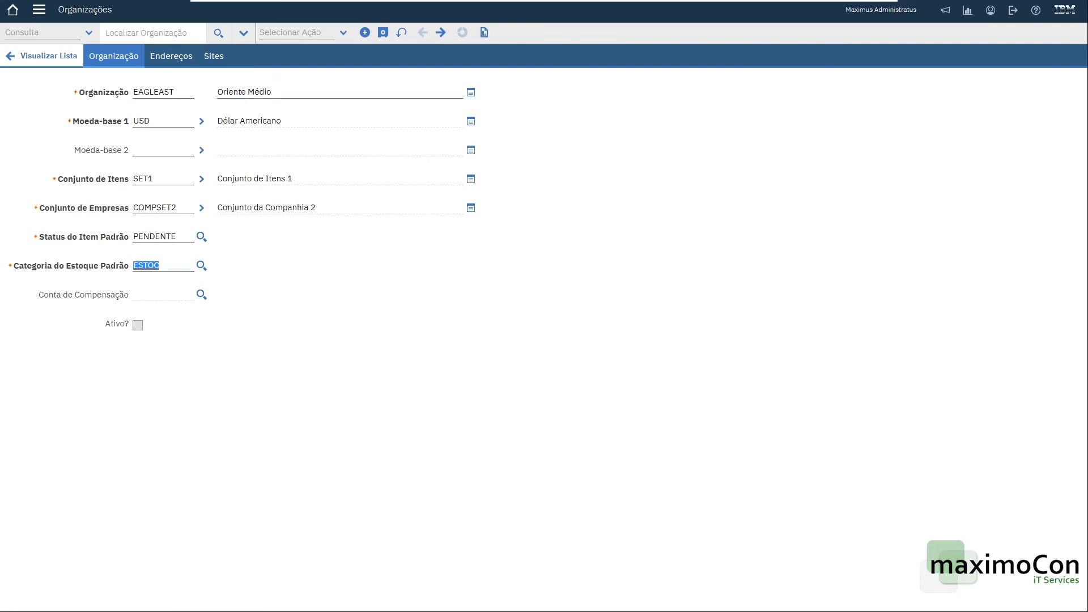
left_click(202, 266)
left_click(694, 383)
left_click(383, 33)
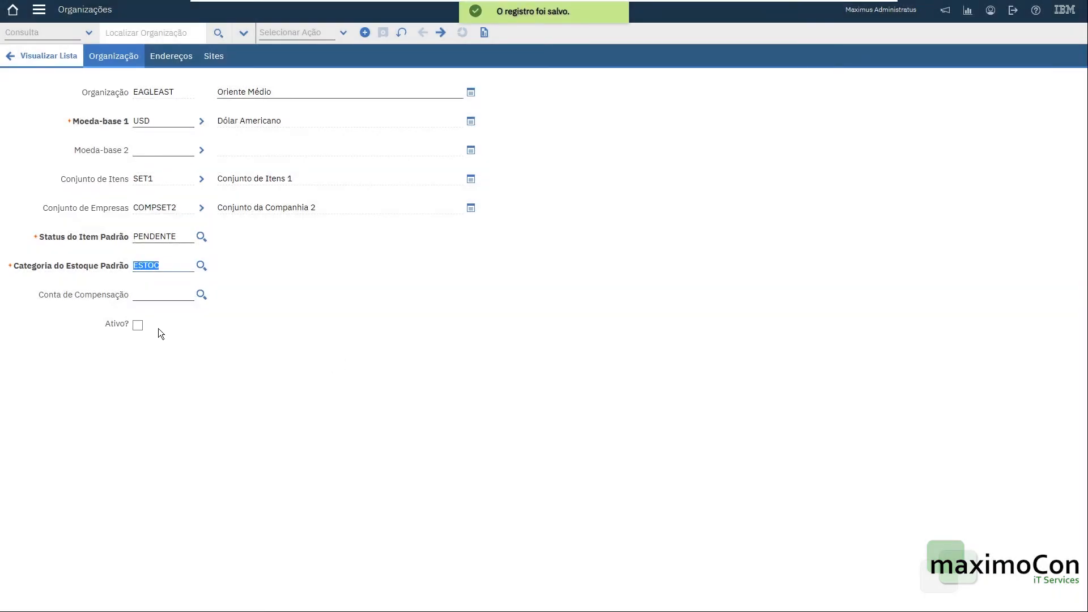
Browse the clearing account lookup for the organization's account components, then cancel it.
left_click(149, 296)
left_click(202, 295)
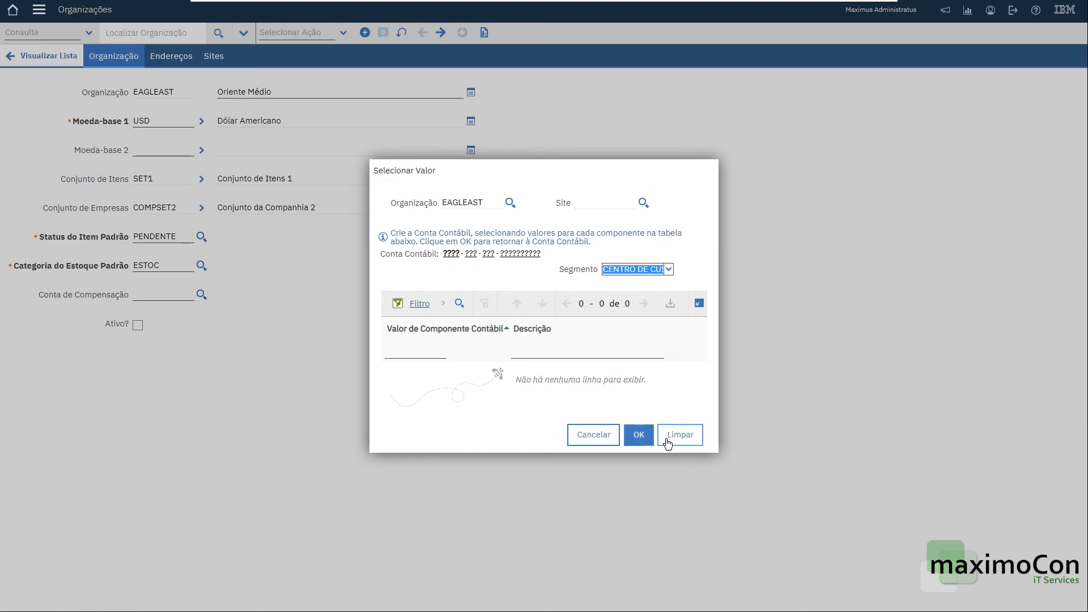
left_click(427, 353)
key("Return")
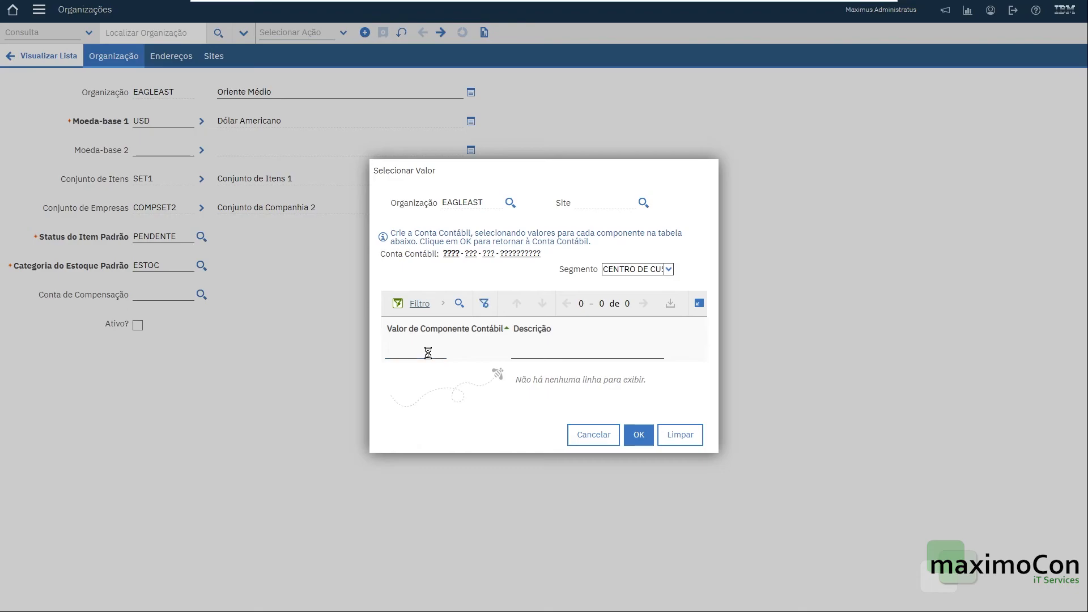
left_click(597, 432)
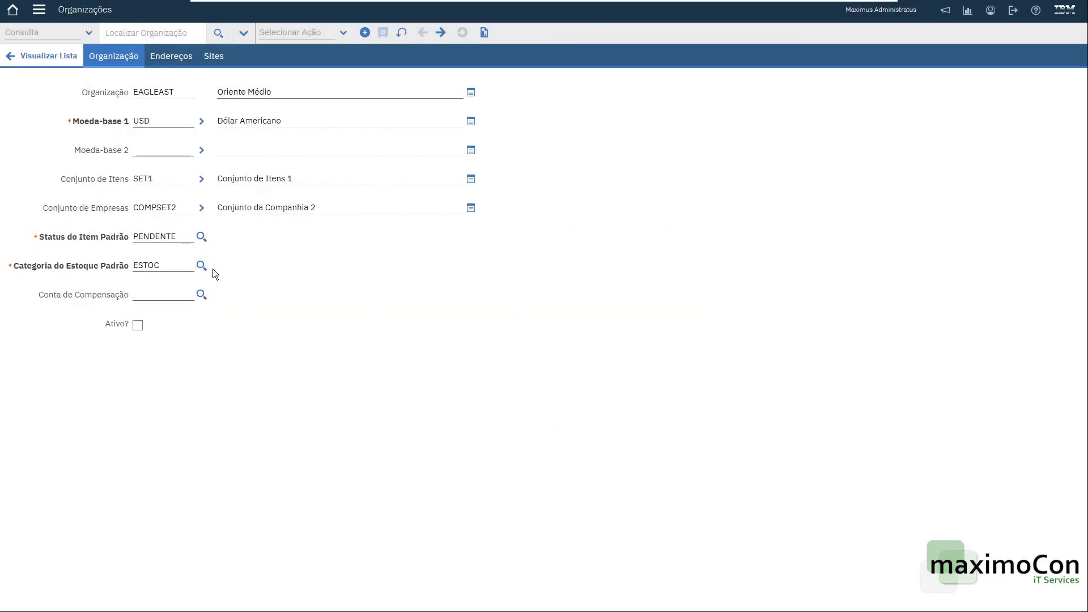
Open the Chart of Accounts application from the Financial module.
double_click(160, 94)
left_click(45, 15)
mouse_move(62, 220)
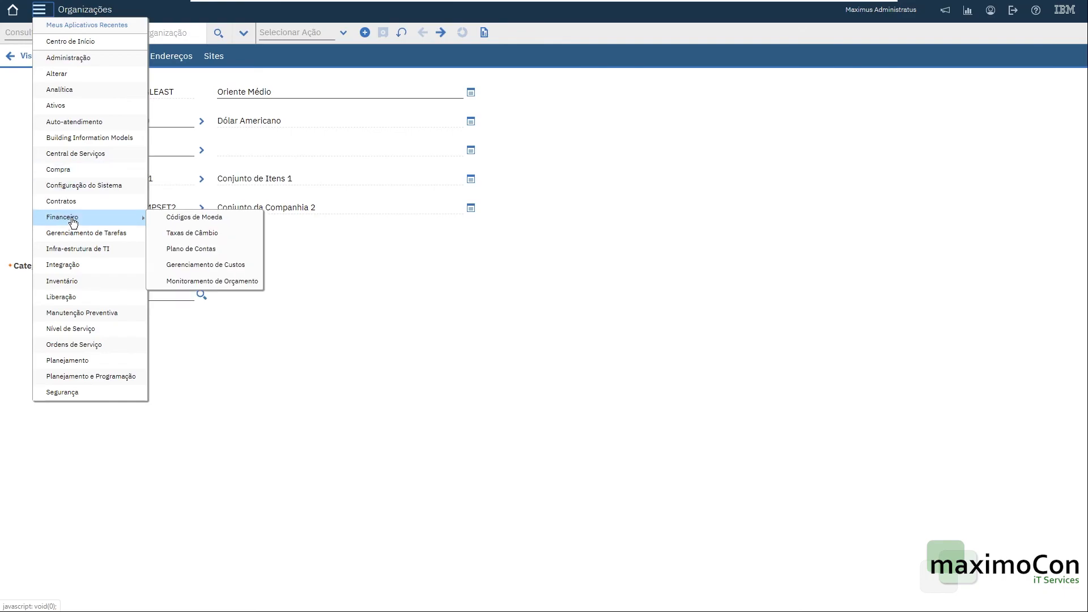
left_click(205, 250)
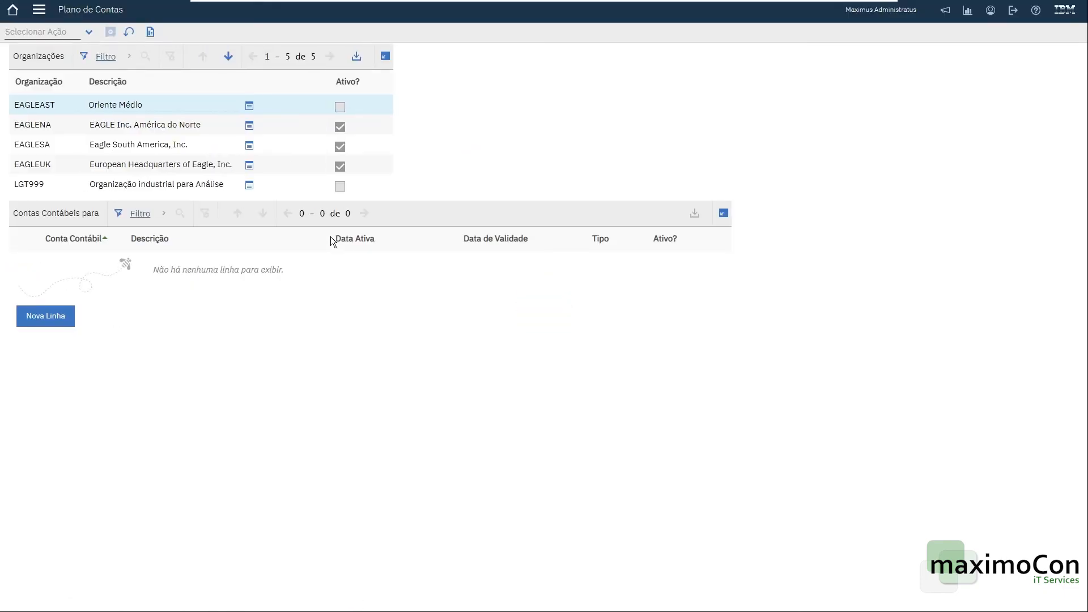
Review the GL accounts of EAGLENA, EAGLESA and EAGLEUK, then reselect EAGLEAST.
left_click(145, 125)
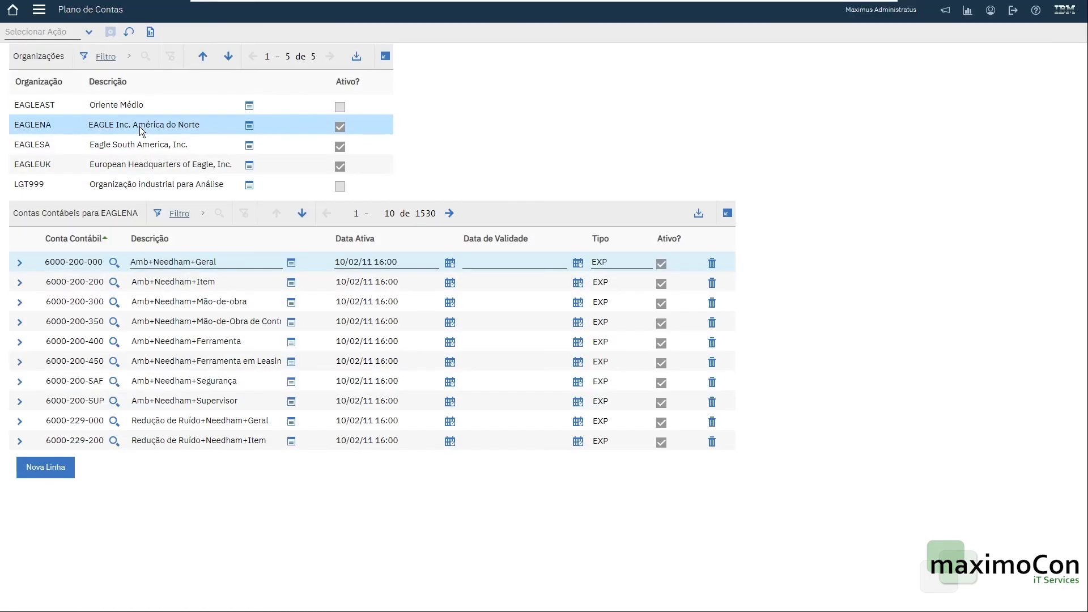
left_click(146, 146)
left_click(151, 165)
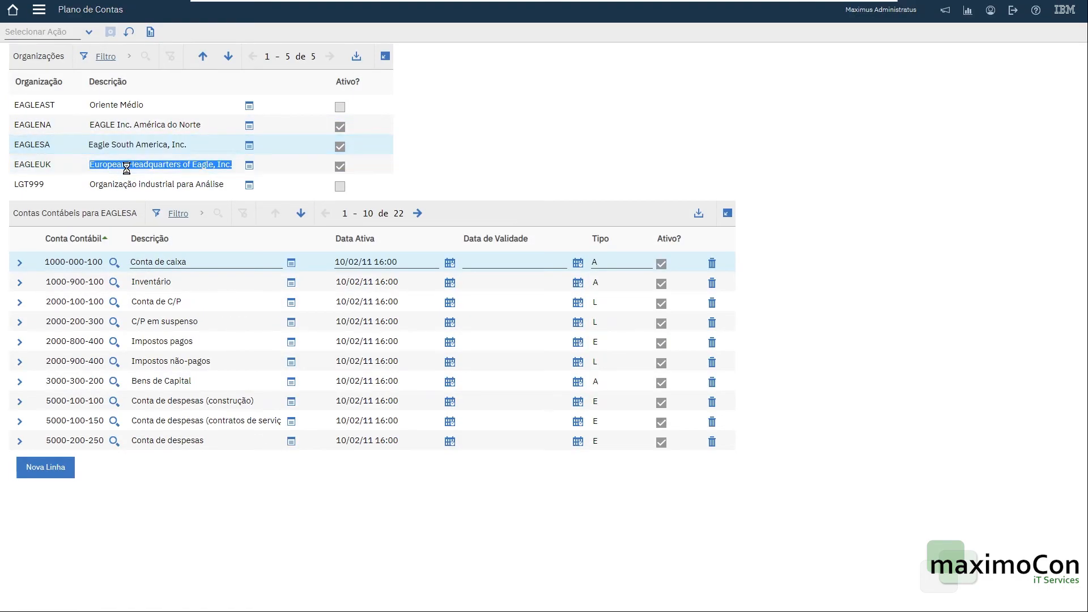
left_click(138, 145)
left_click(142, 125)
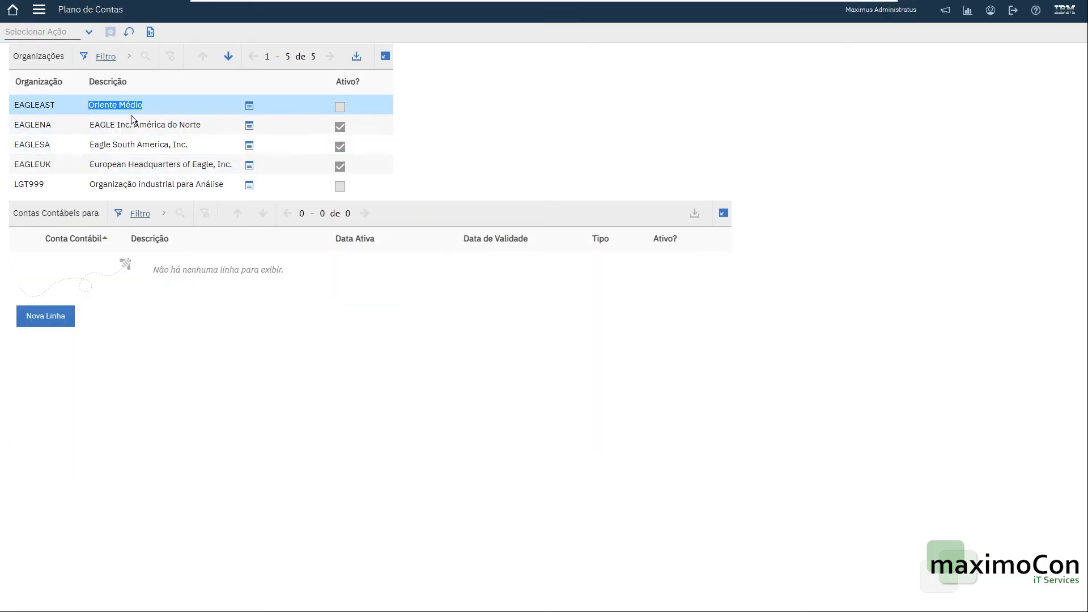
Try to add a new GL account row for EAGLEAST through the account lookup.
left_click(48, 319)
left_click(85, 325)
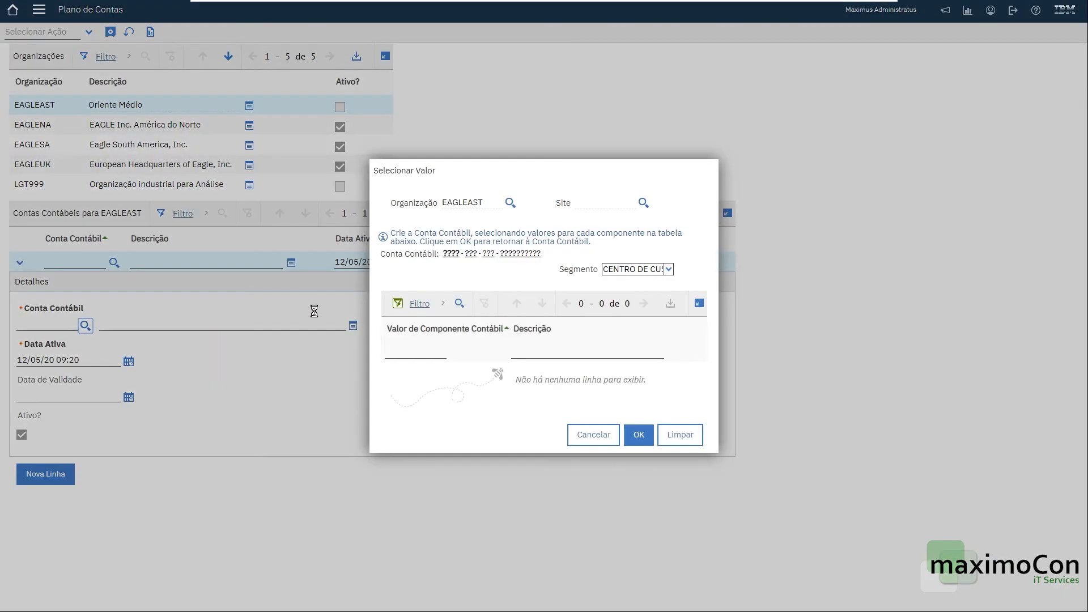
left_click(583, 434)
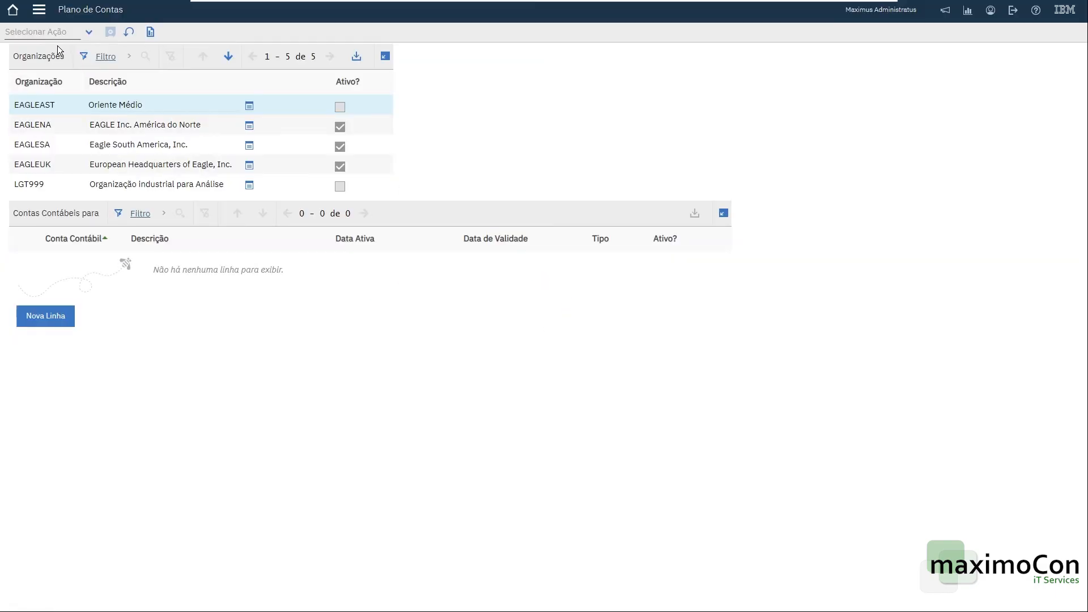
Open GL component maintenance for EAGLEAST and add cost centre value 000 described "Centro de Custo".
left_click(59, 31)
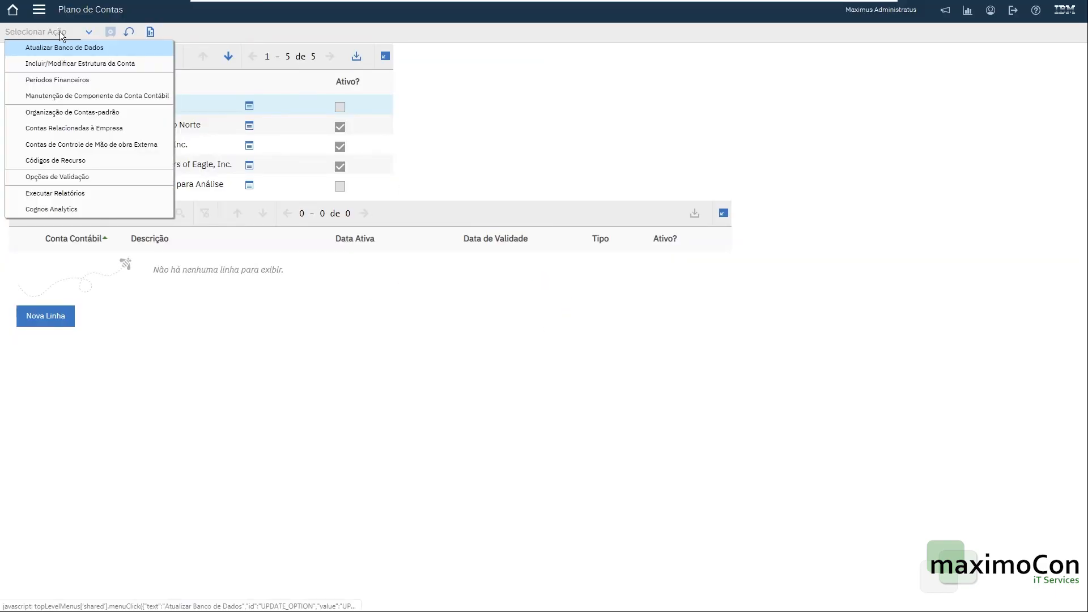
left_click(113, 95)
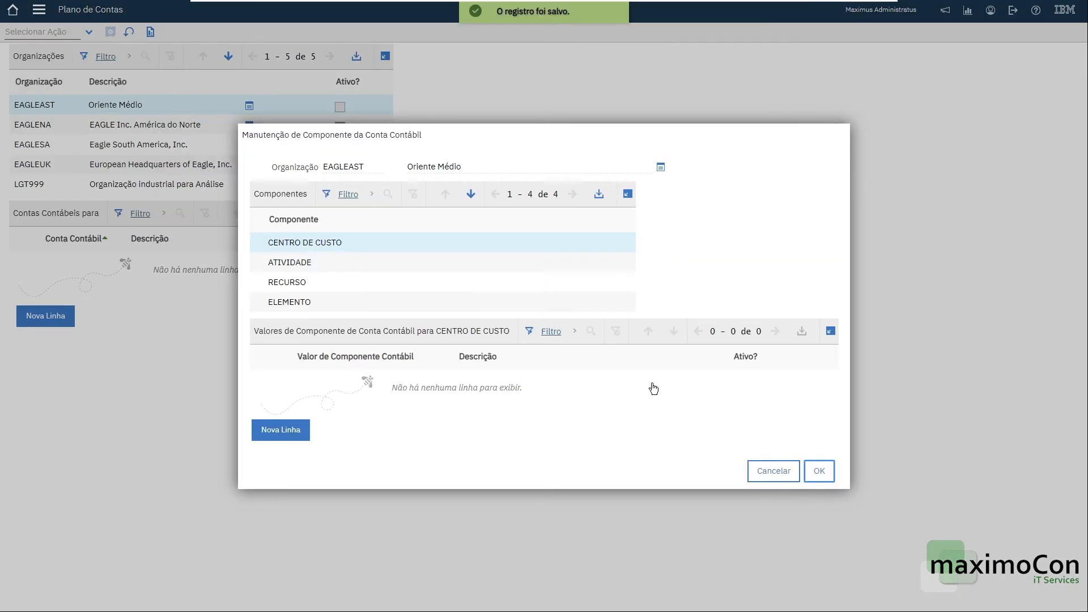
left_click(297, 431)
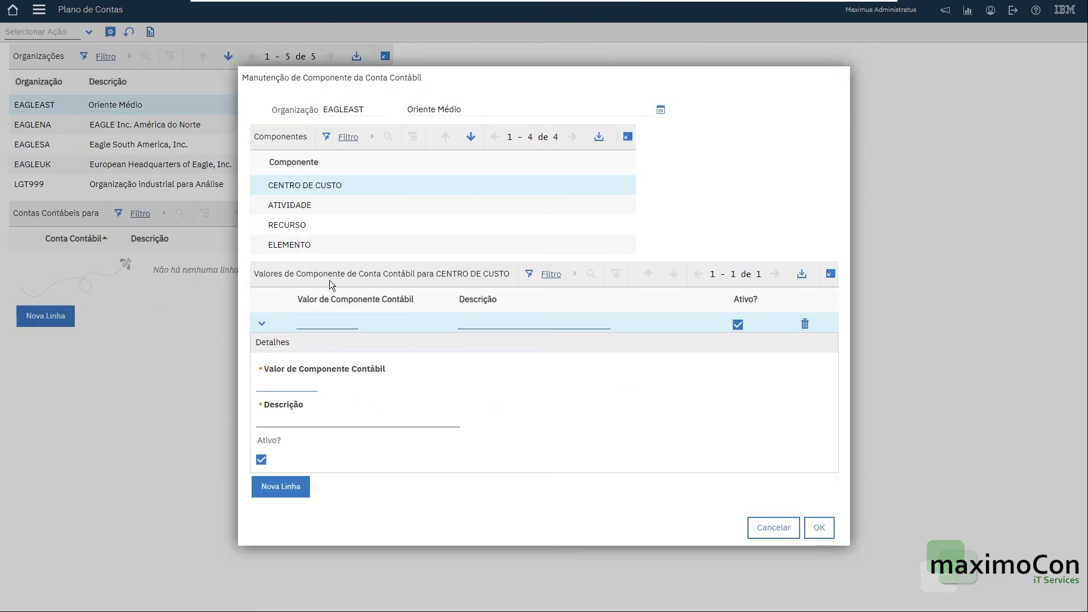
type("000")
key("Tab")
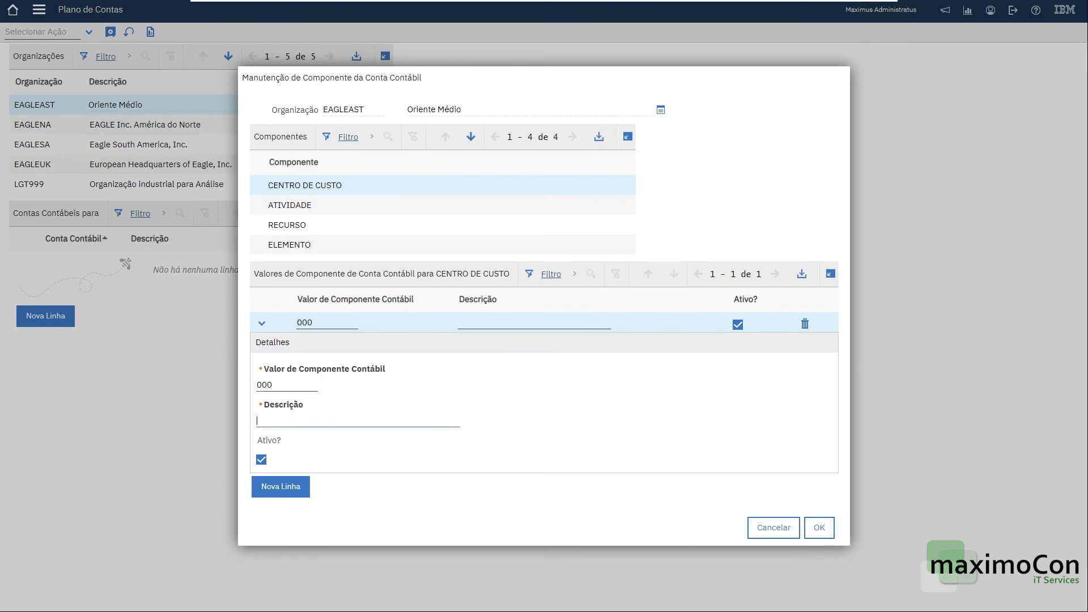
type("Centro de Custo")
key("Tab")
Add value 001 described "Atividade" to the ATIVIDADE component.
left_click(323, 205)
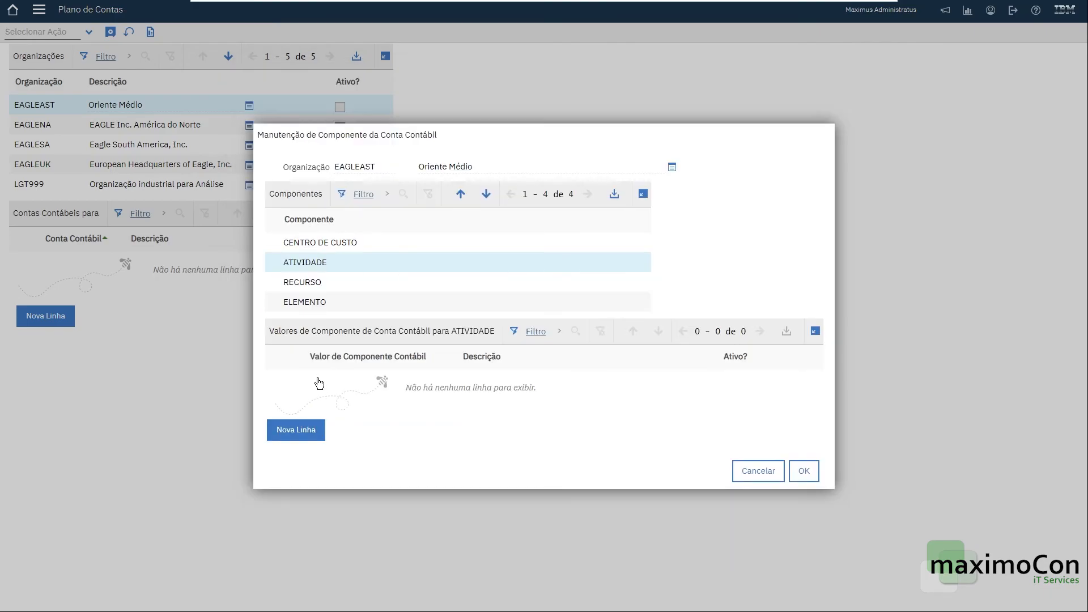
left_click(296, 434)
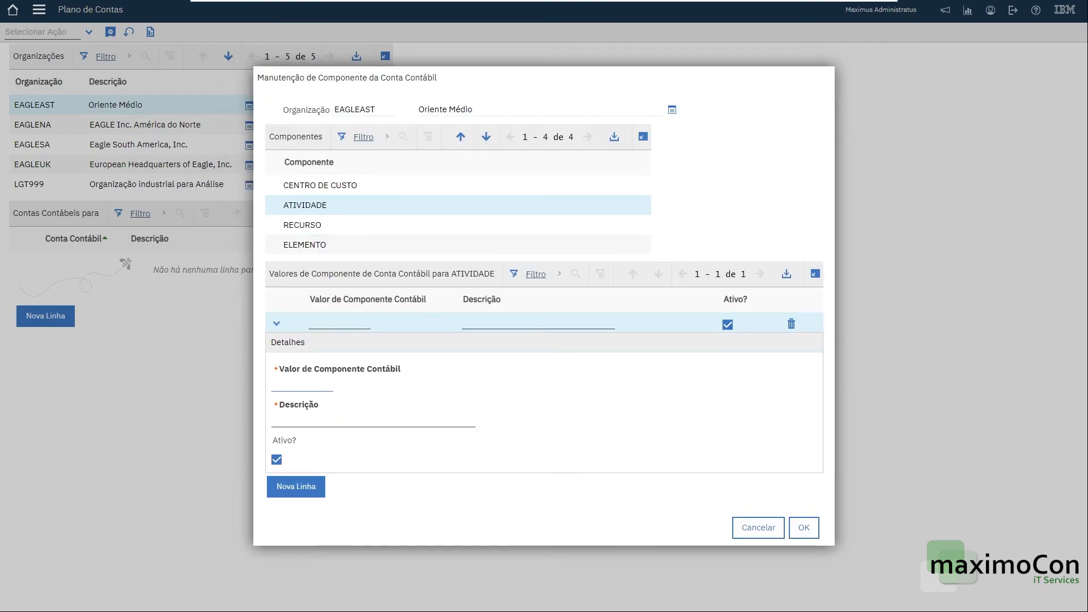
type("001")
key("Tab")
type("Atividade")
key("Tab")
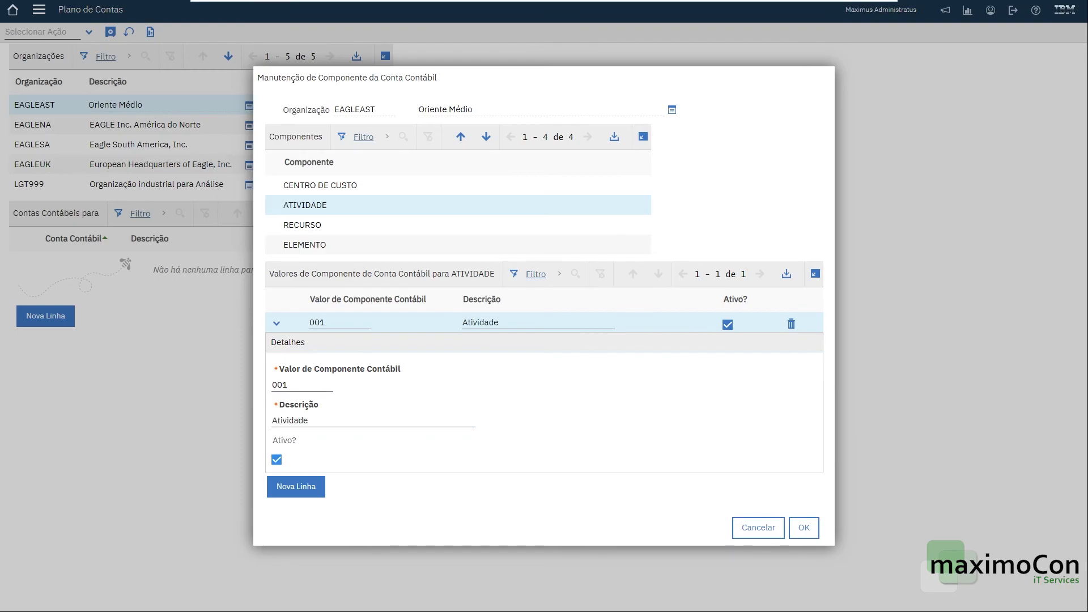
Add value 01 described "Recurso" to the RECURSO component.
left_click(309, 224)
left_click(293, 431)
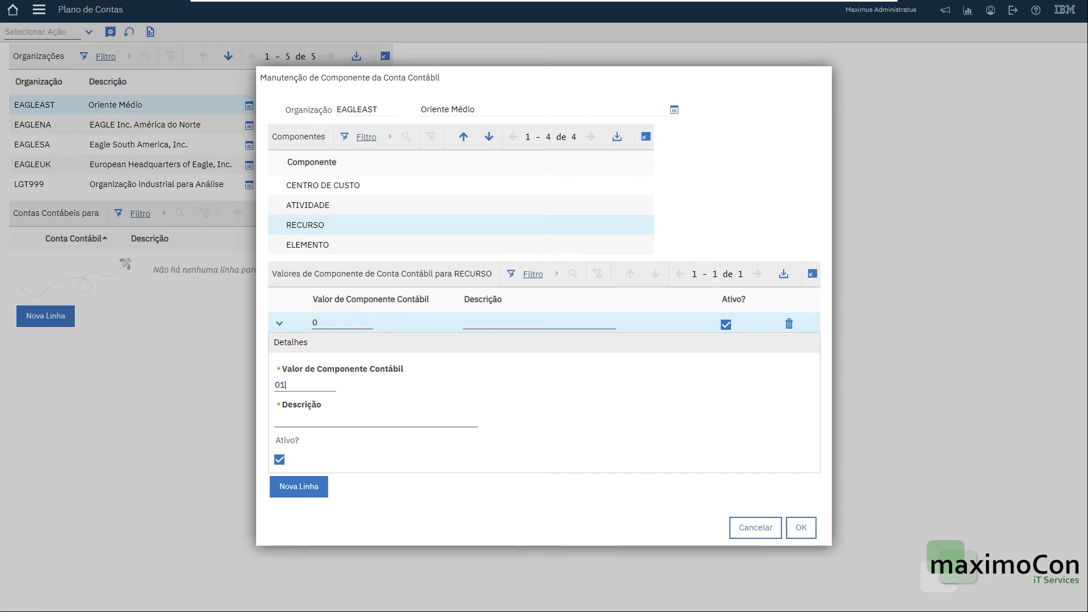
type("Recurso")
key("Tab")
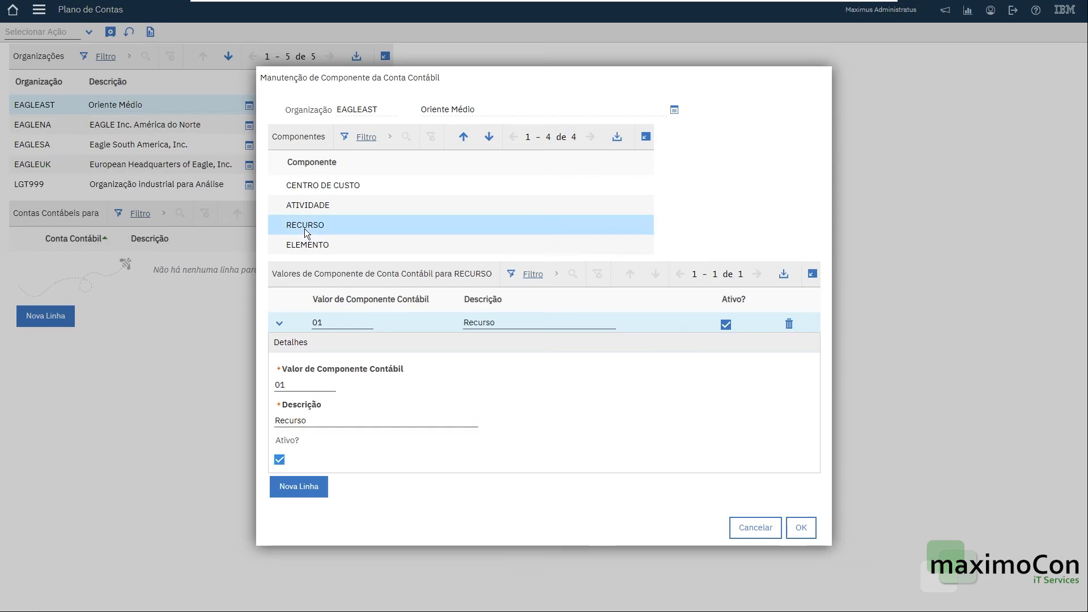
Add value 004 described "Elemento" to the ELEMENTO component and confirm the component values.
left_click(320, 245)
left_click(300, 432)
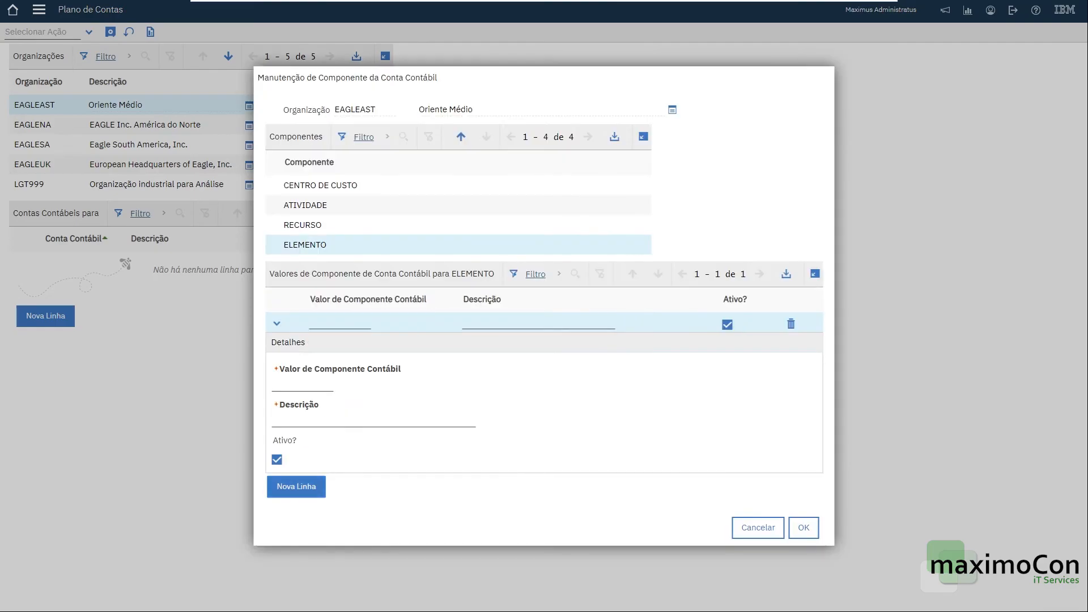
type("004")
key("Tab")
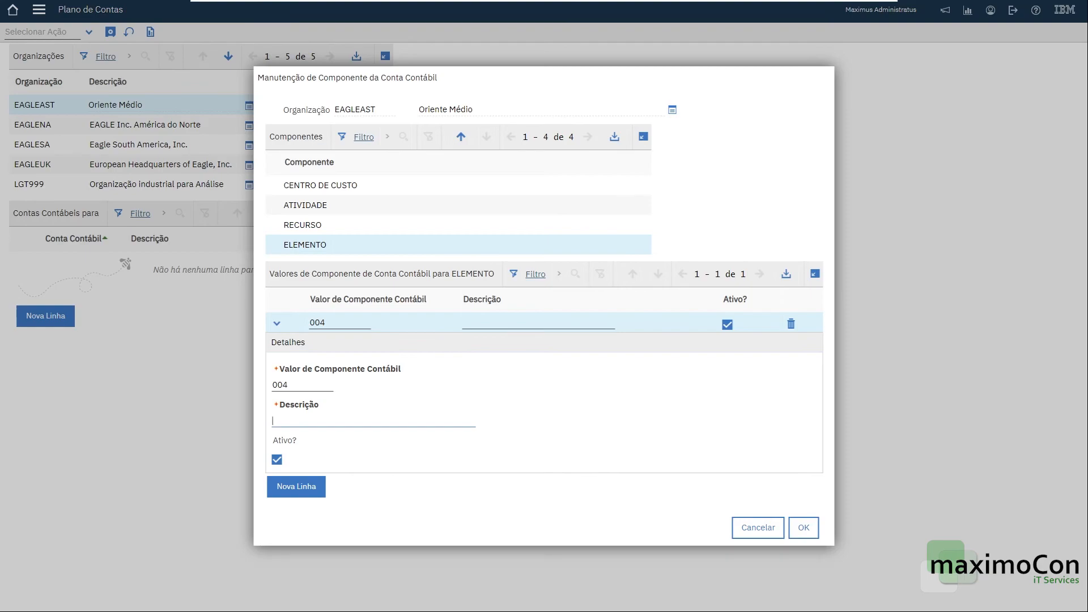
type("mento")
left_click(810, 528)
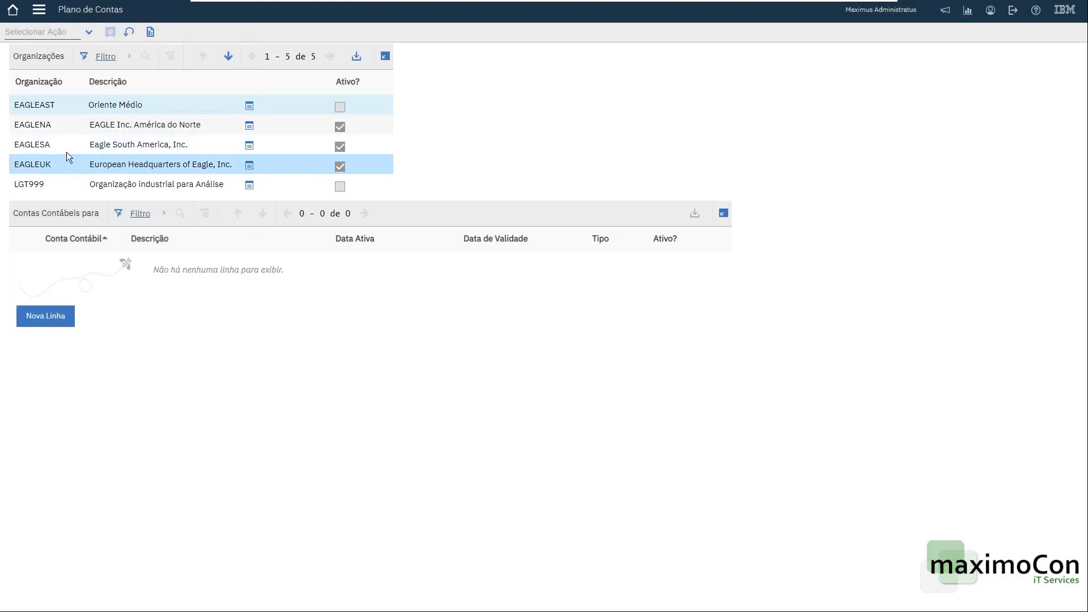
left_click(66, 106)
left_click(64, 316)
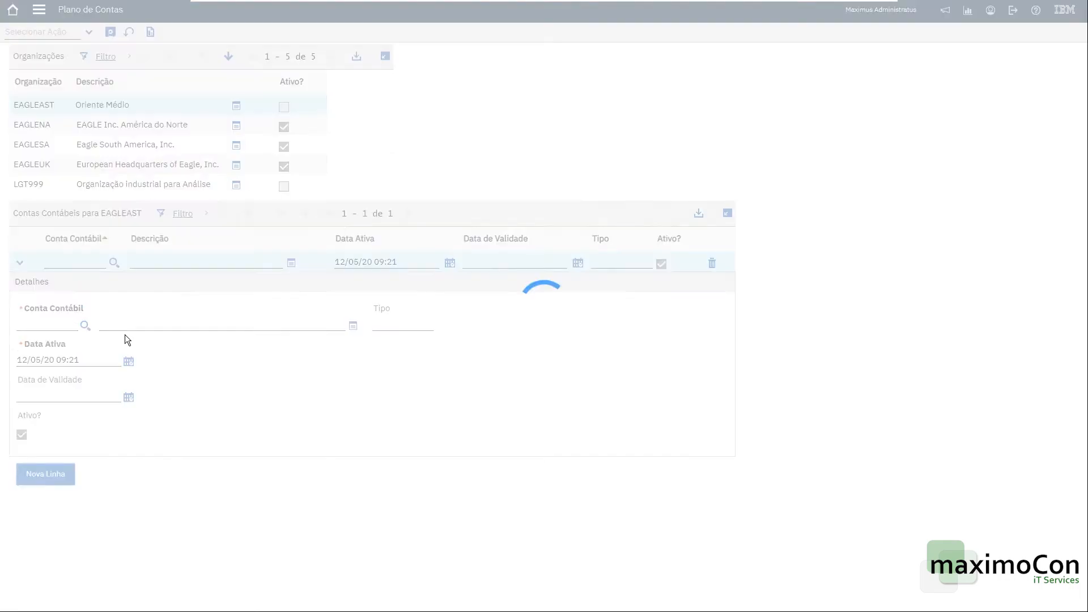
left_click(85, 325)
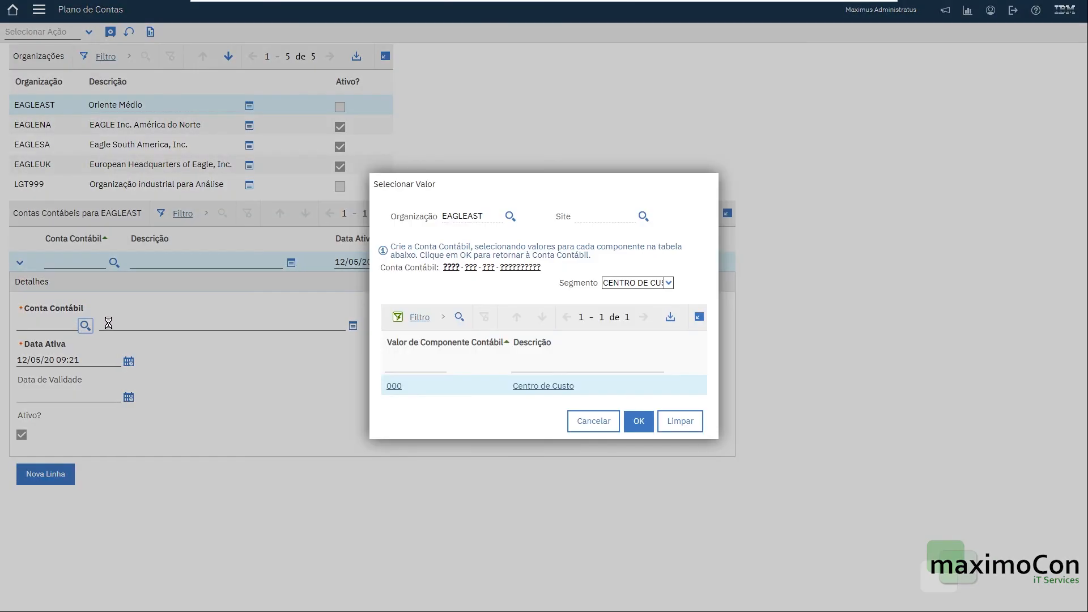
left_click(394, 387)
left_click(393, 386)
left_click(391, 386)
left_click(392, 386)
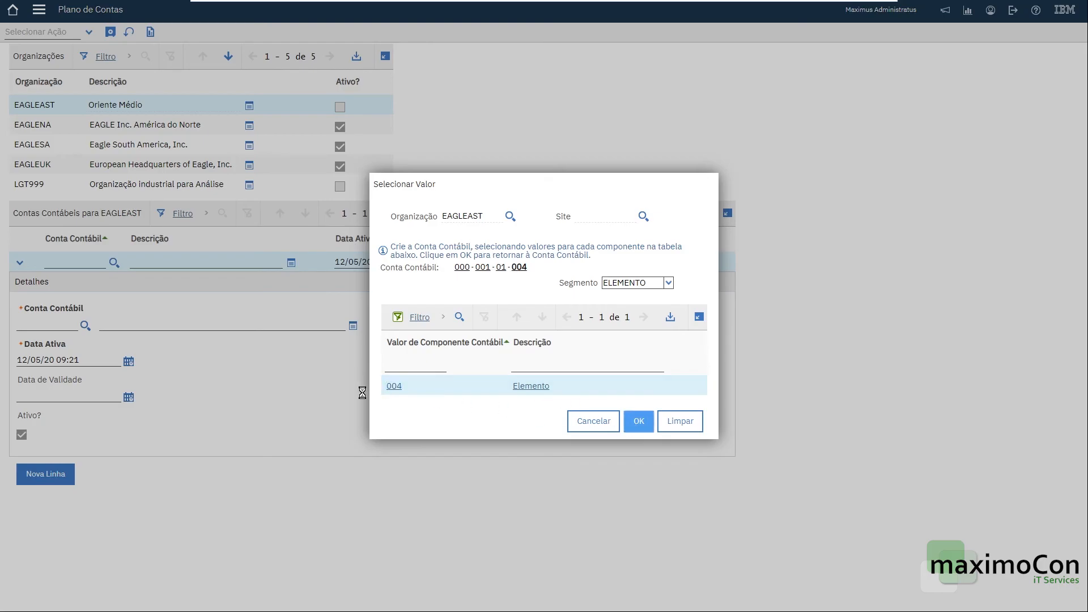
key("Tab")
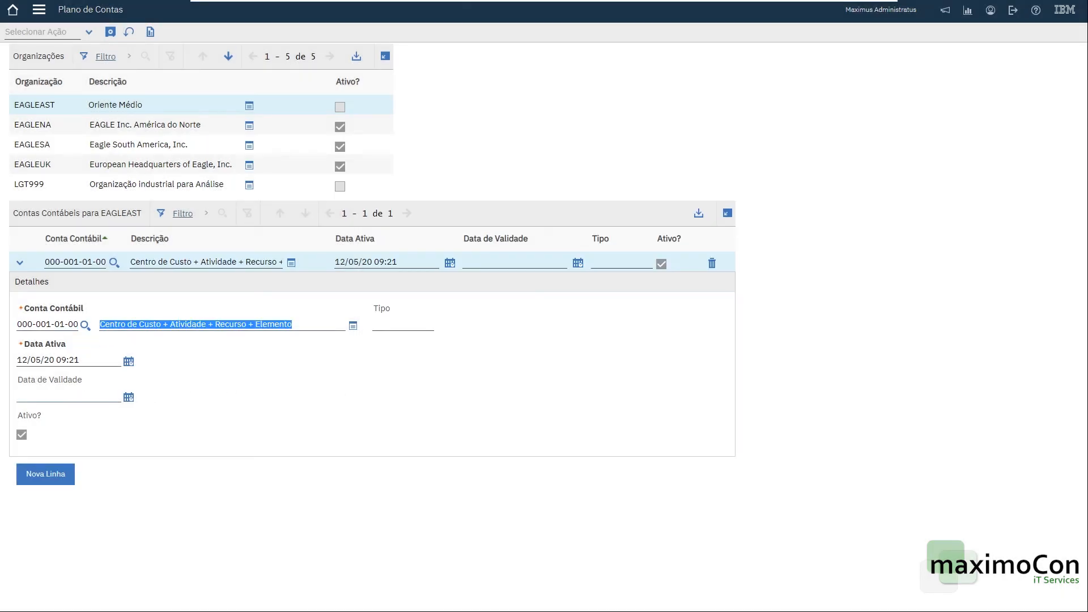
left_click(110, 32)
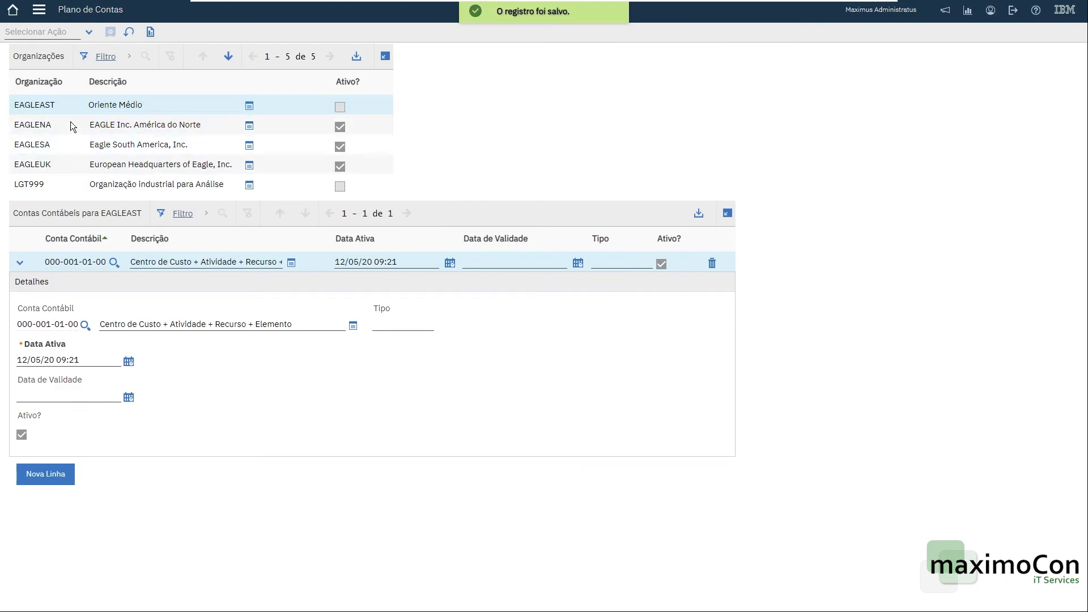
double_click(37, 106)
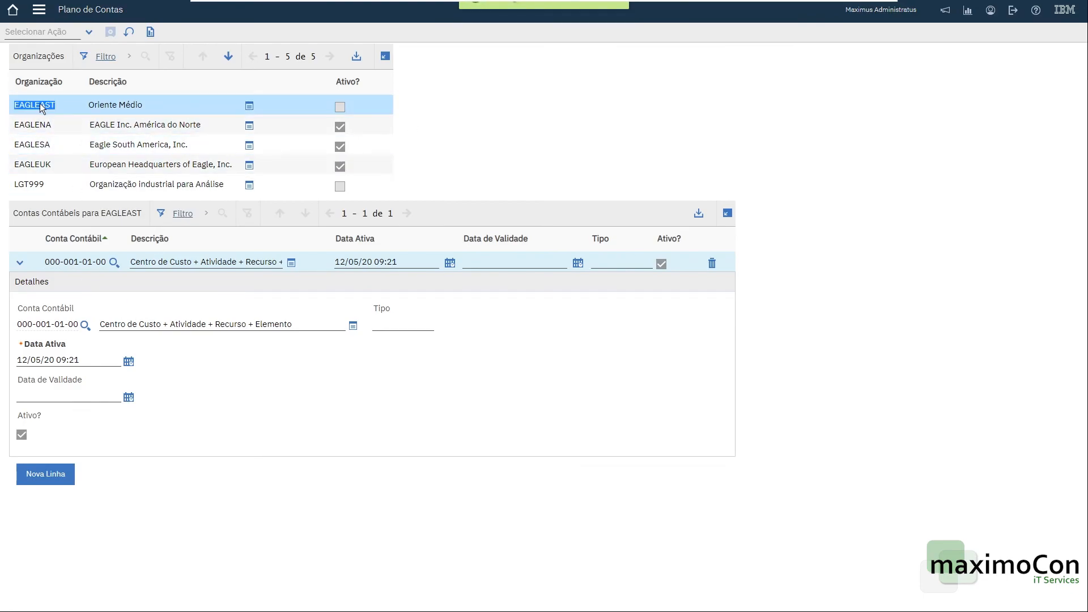
left_click(39, 10)
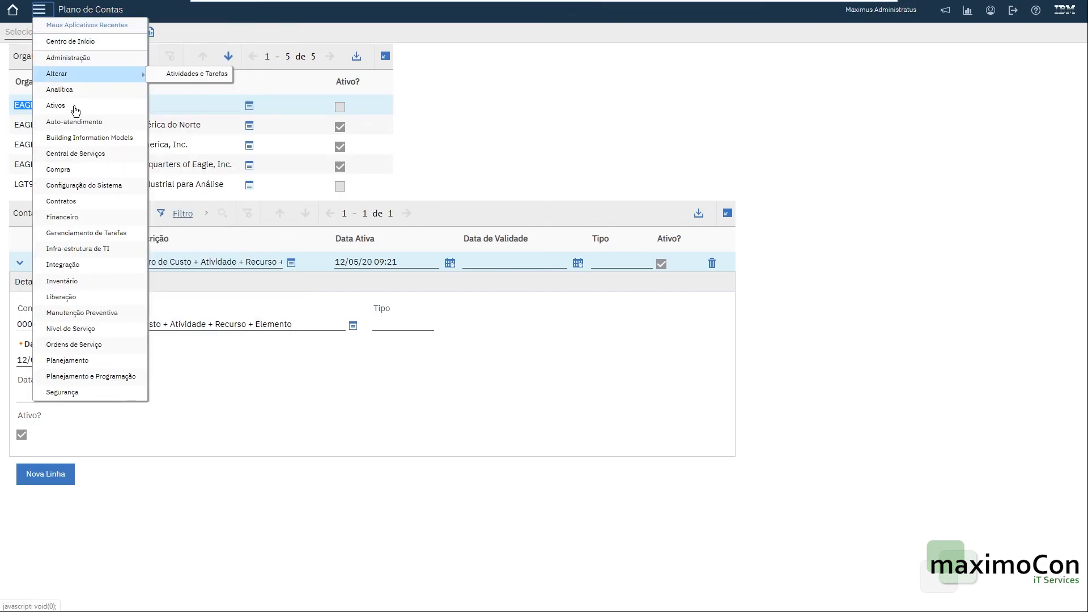
mouse_move(89, 222)
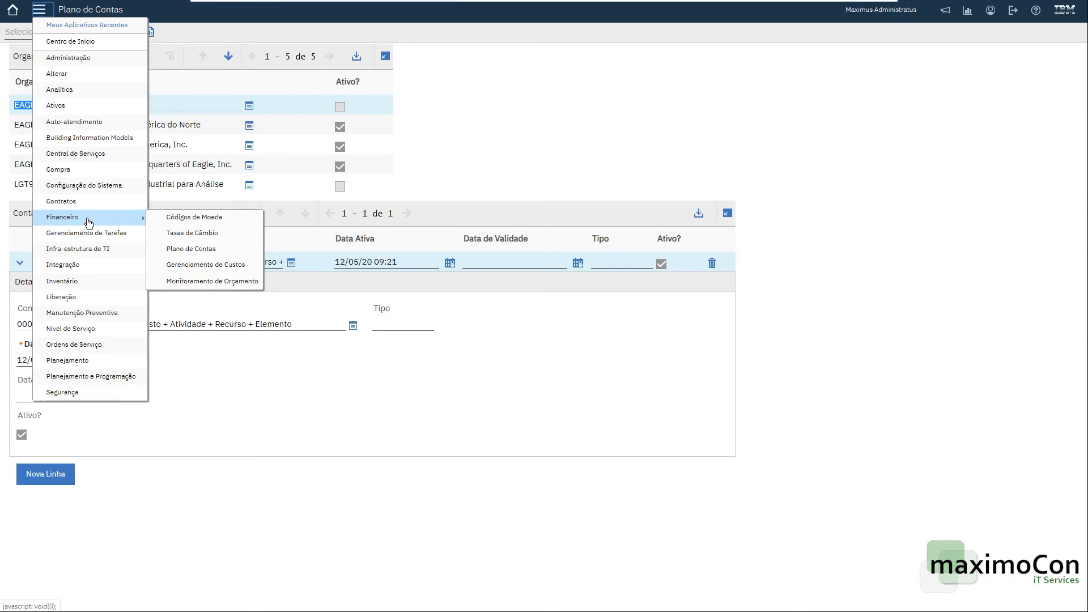
left_click(510, 89)
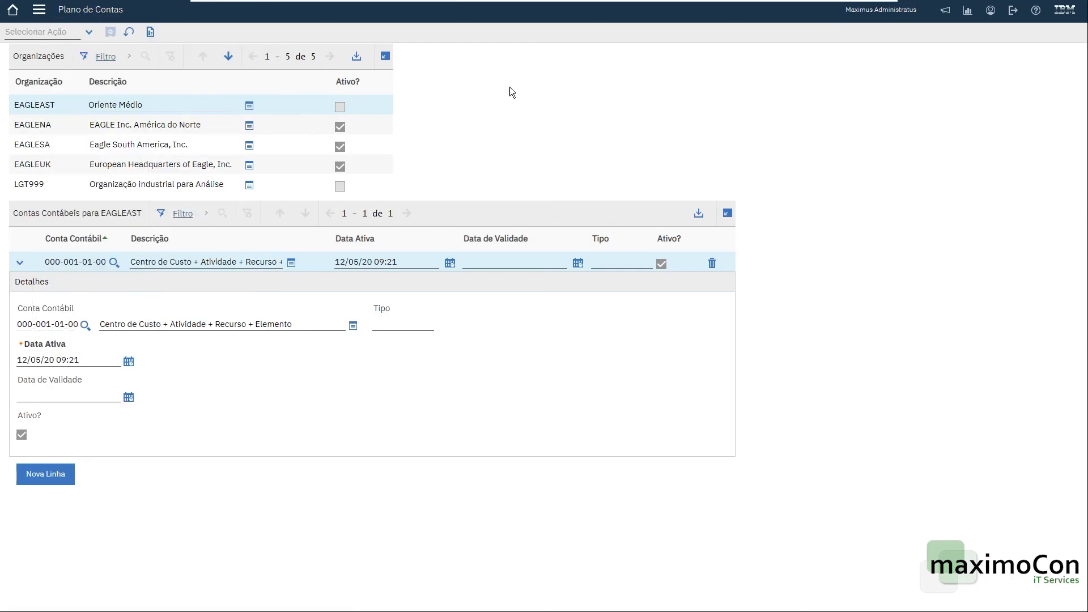
Add financial period 2020 for EAGLEAST running from 01/01/20 to 31/12/20.
left_click(45, 32)
left_click(72, 79)
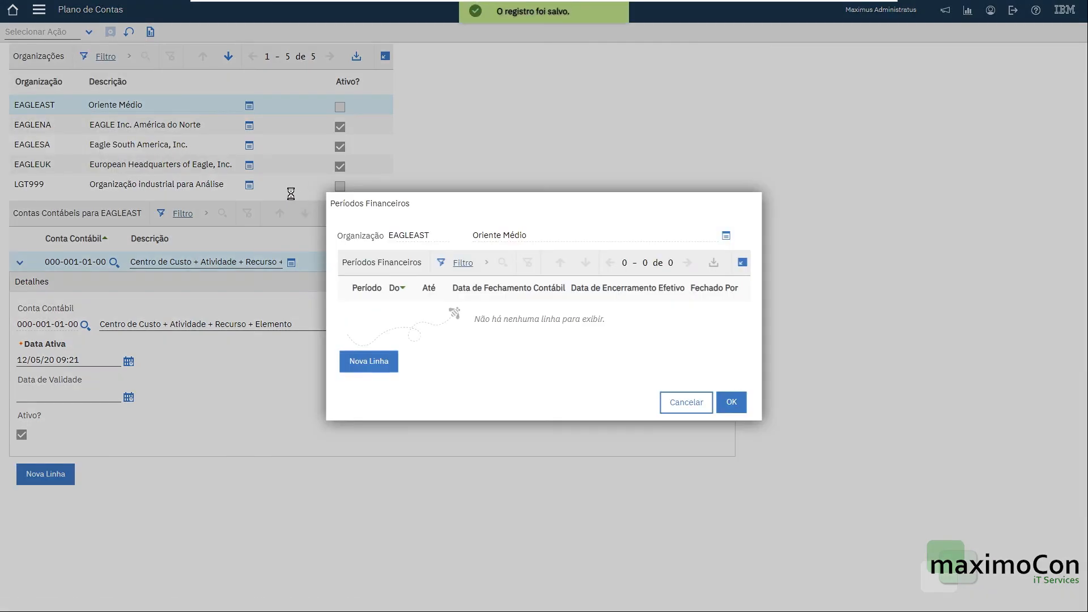
left_click(369, 362)
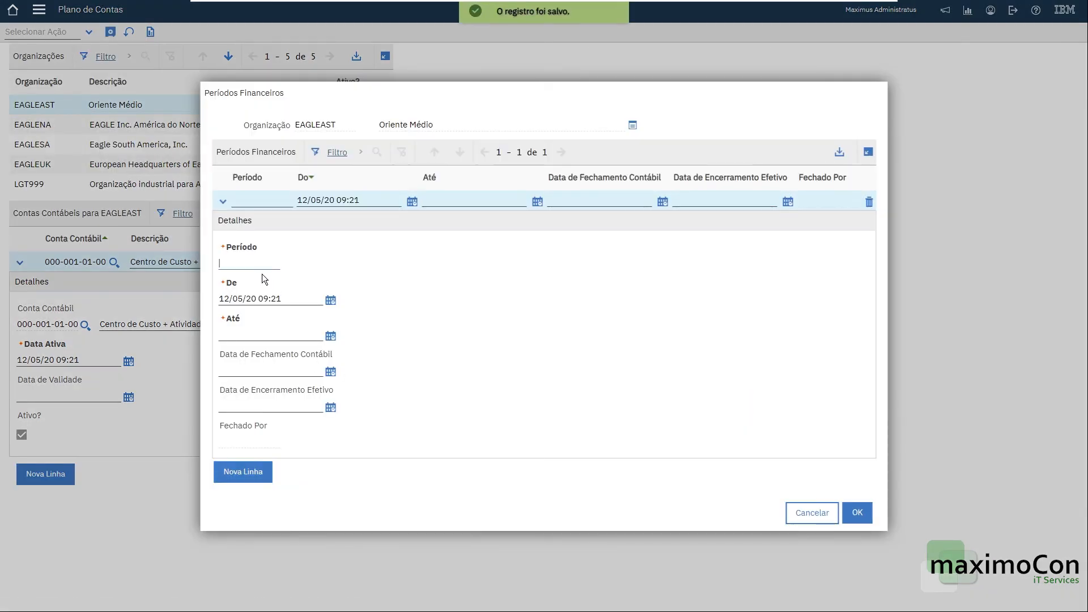
type("2020")
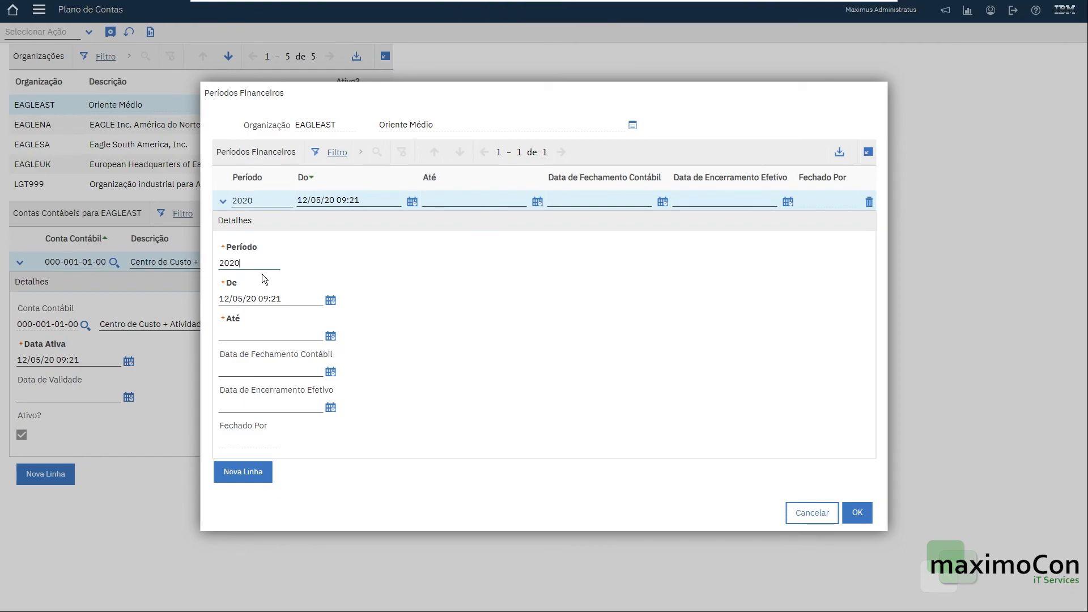
key("Tab")
left_click(229, 299)
type("01/01")
key("Tab")
type("31/12")
key("Tab")
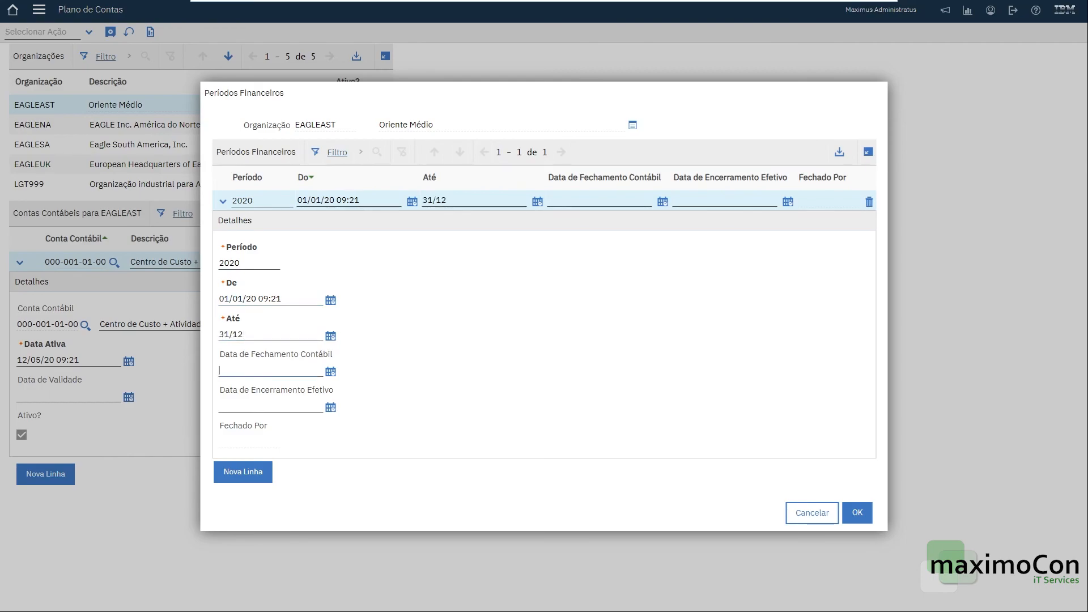
key("shift+Tab")
key("Tab")
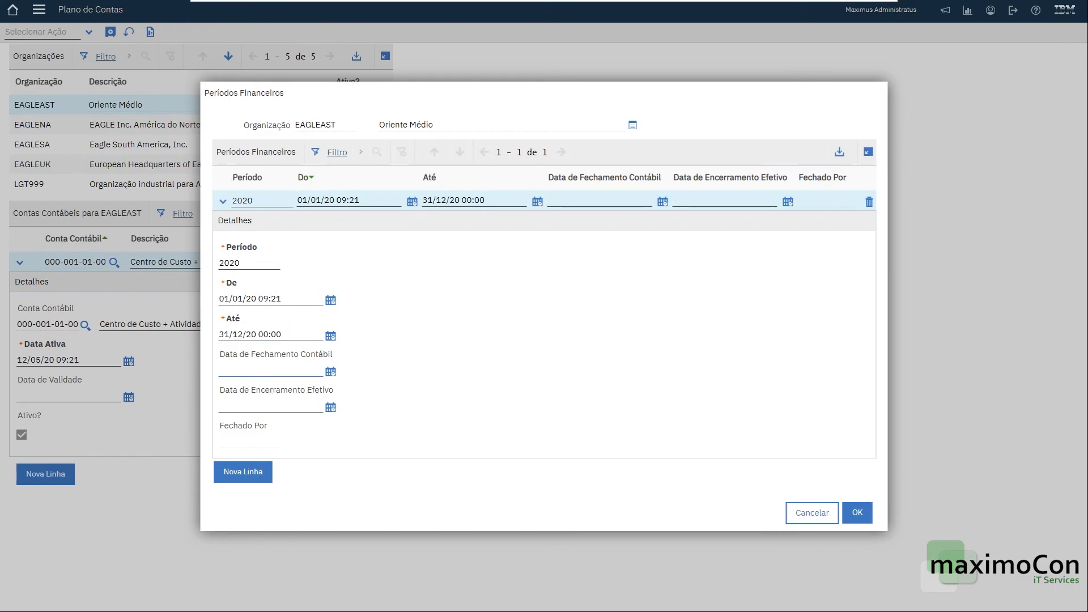
left_click(857, 512)
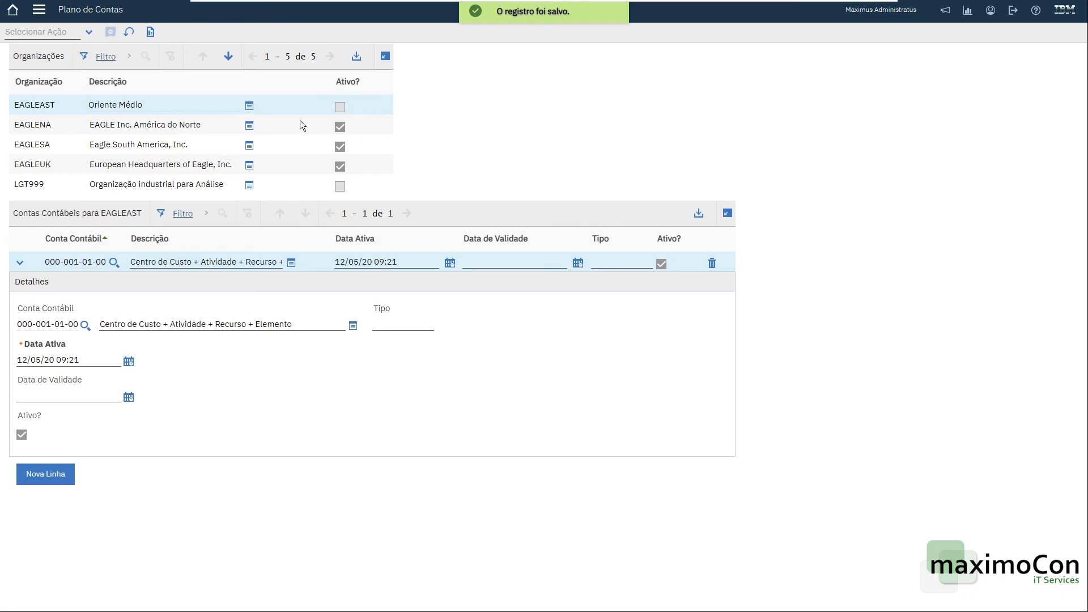
Open the EAGLEAST record in the Organizations application.
left_click(39, 14)
mouse_move(80, 53)
left_click(192, 75)
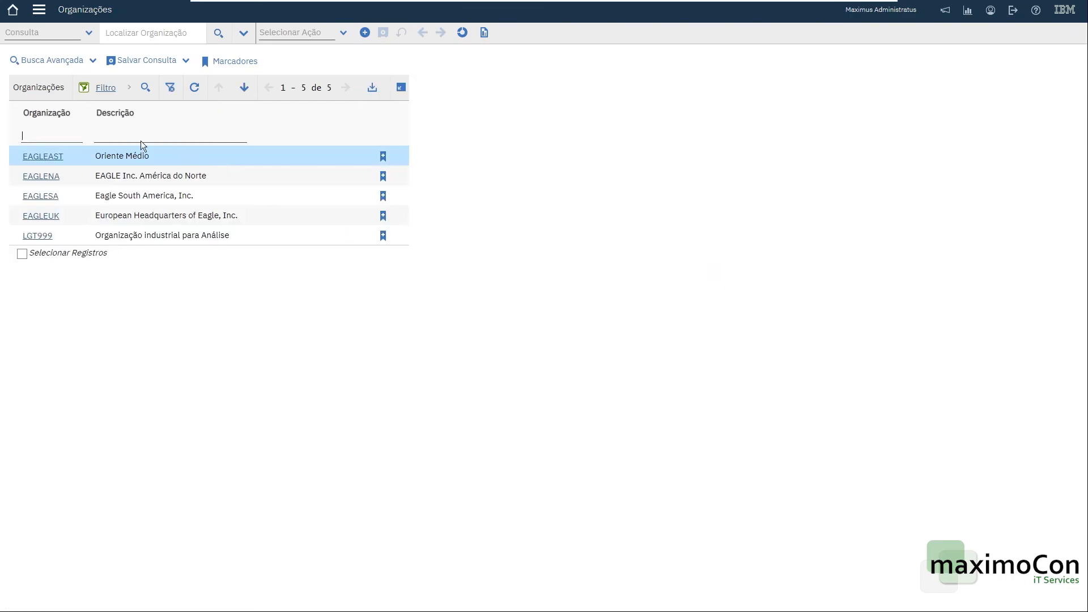
left_click(42, 157)
left_click(202, 294)
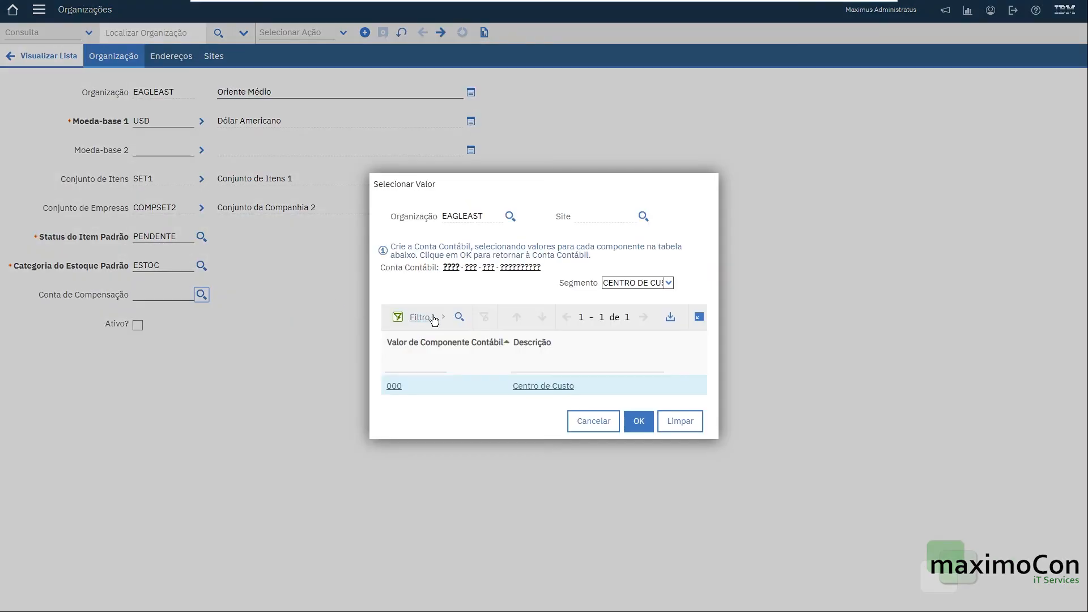
left_click(394, 386)
left_click(393, 387)
left_click(394, 387)
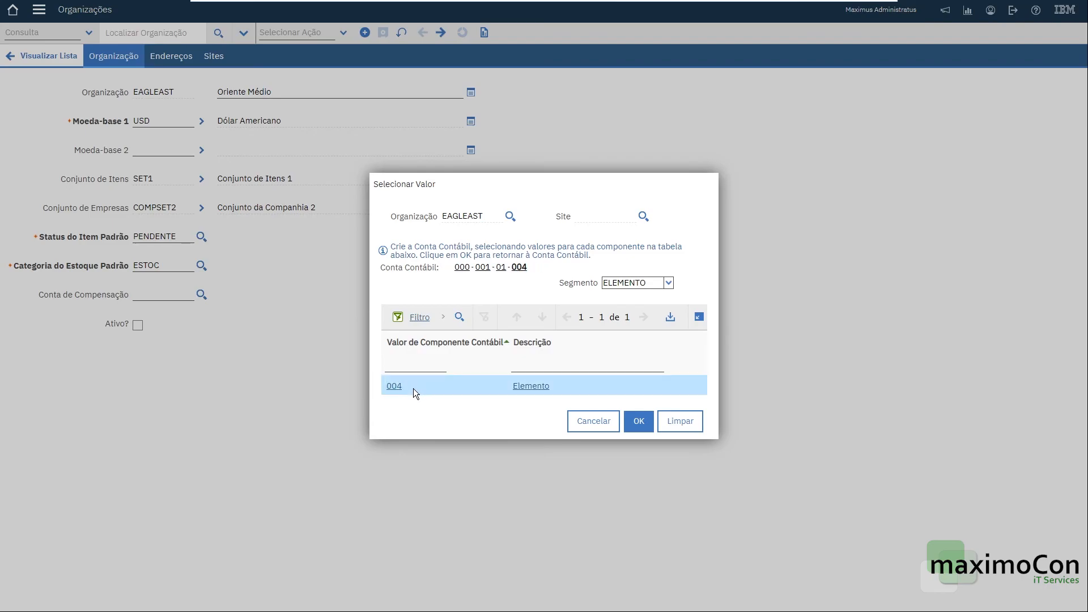
left_click(638, 421)
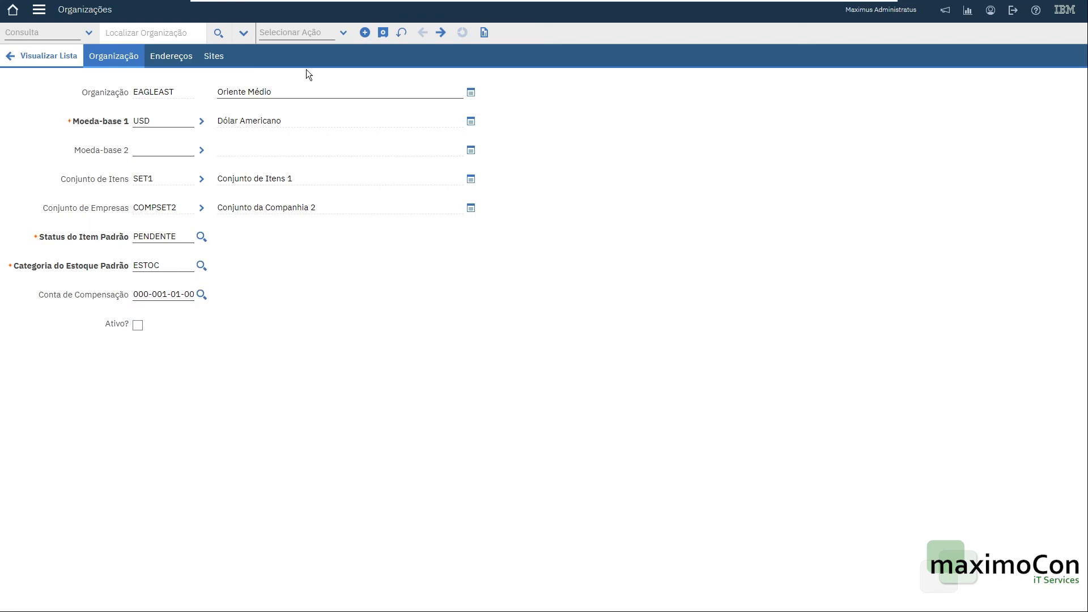
left_click(383, 32)
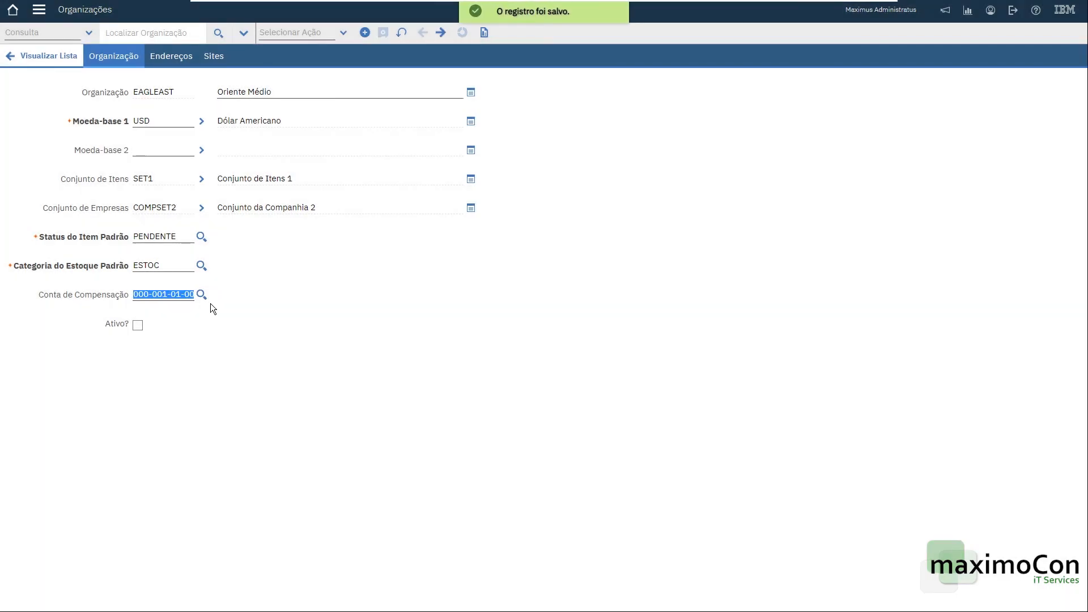
left_click(141, 327)
left_click(381, 36)
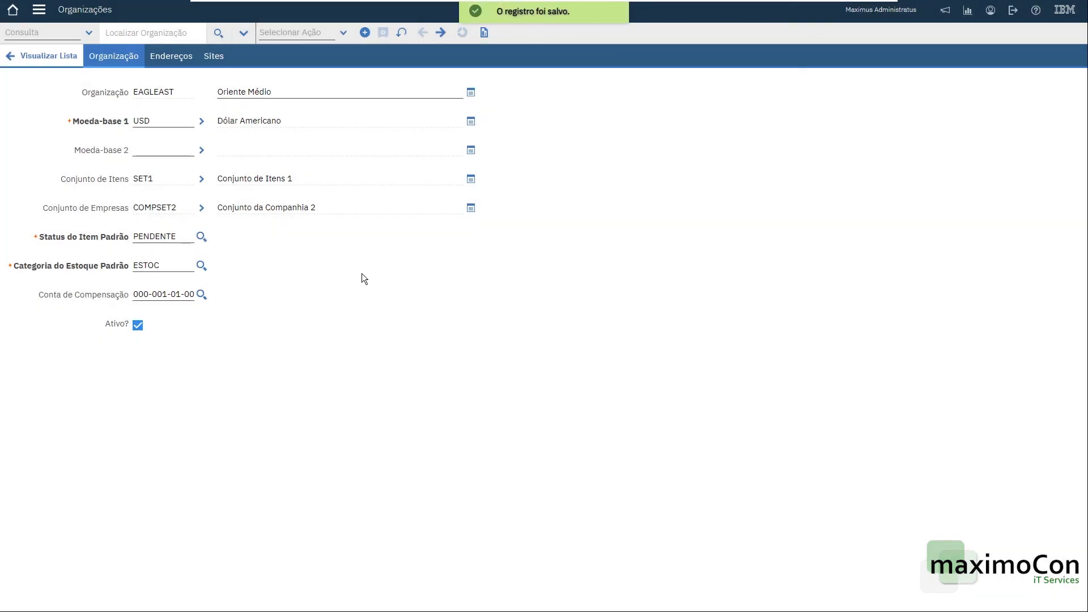
Add site SAUDI with description Arábia Saudita to the EAGLEAST organization and save.
left_click(216, 56)
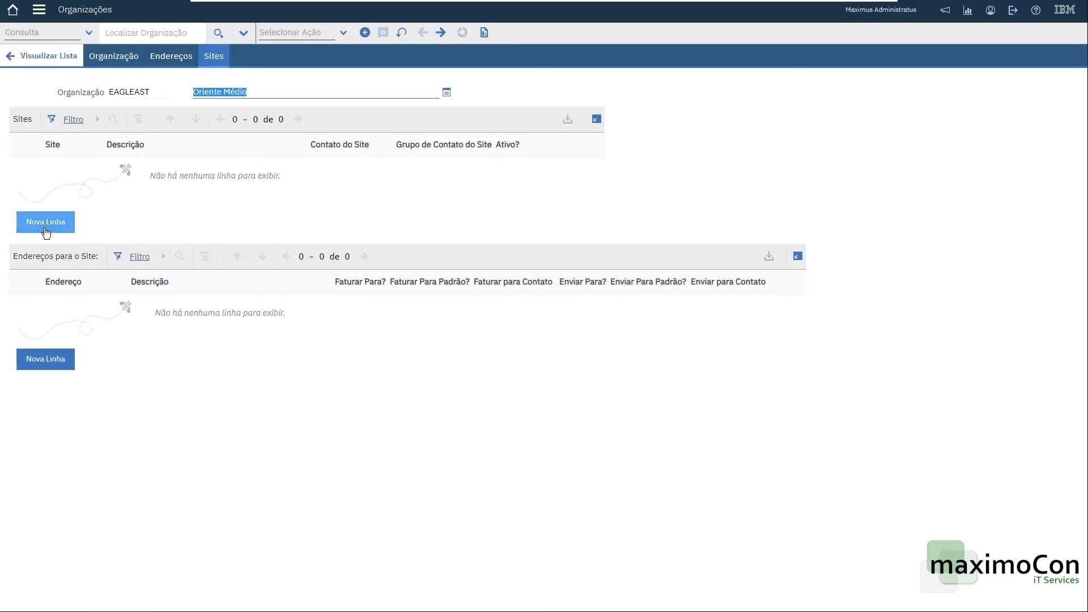
left_click(45, 221)
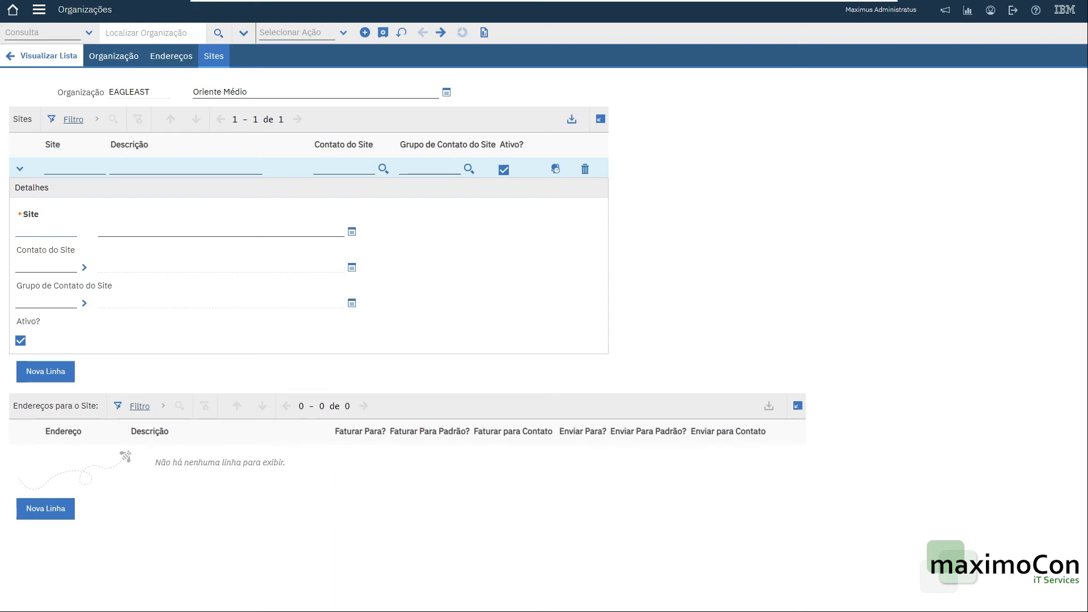
type("AUDIARA")
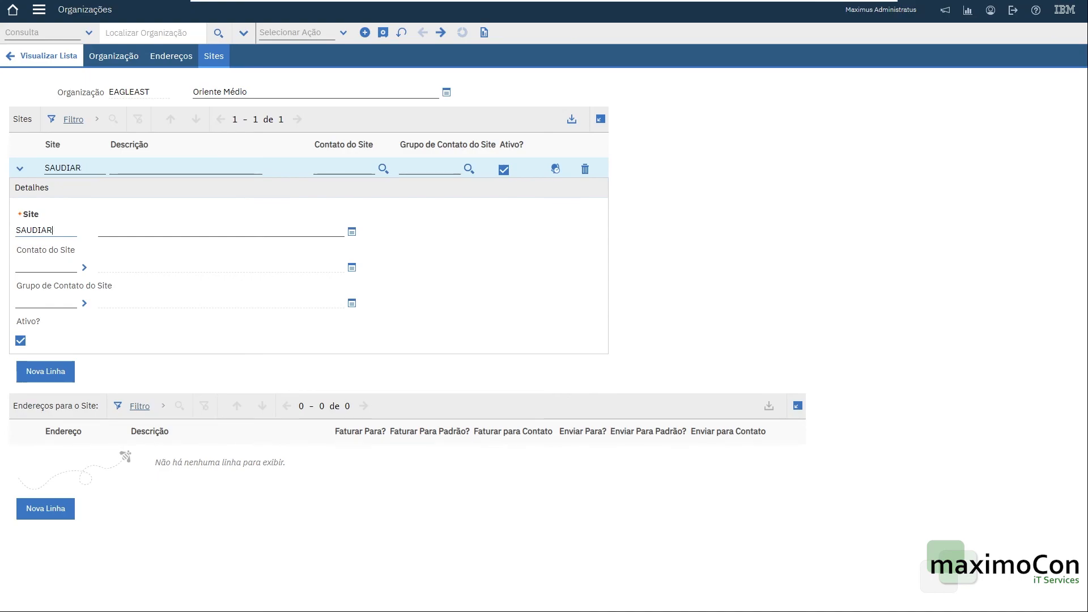
key("BackSpace")
key("Tab")
key("BackSpace")
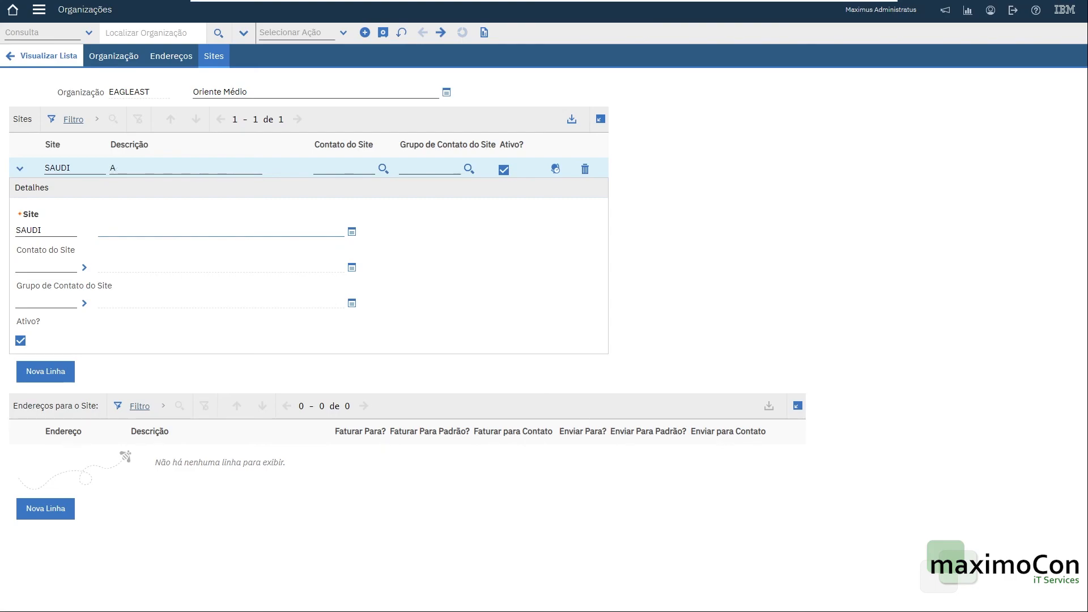
type("Arábia Saudita")
key("Tab")
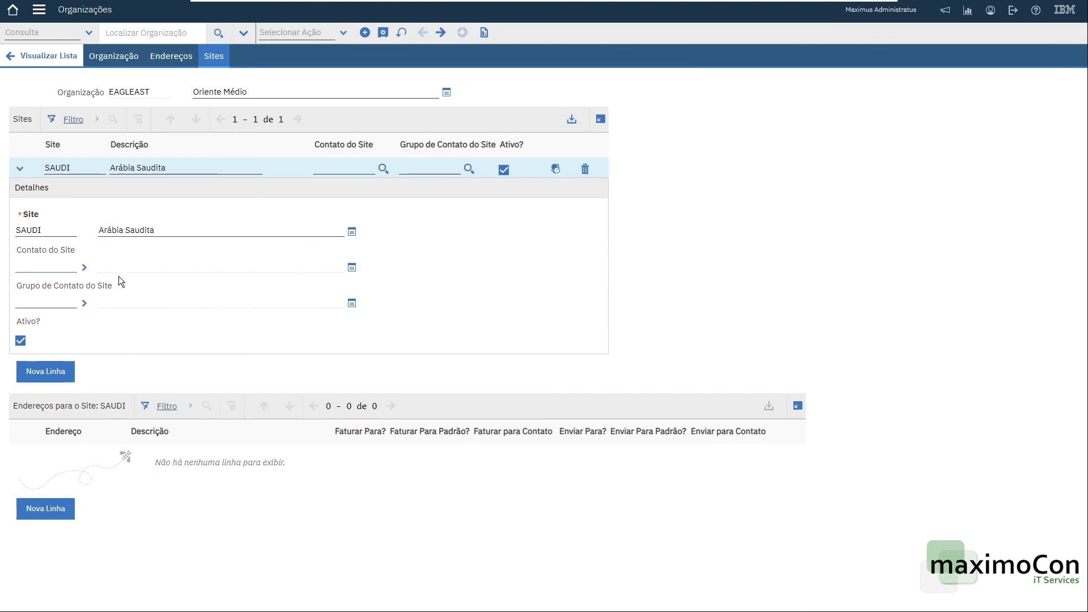
left_click(281, 204)
left_click(381, 32)
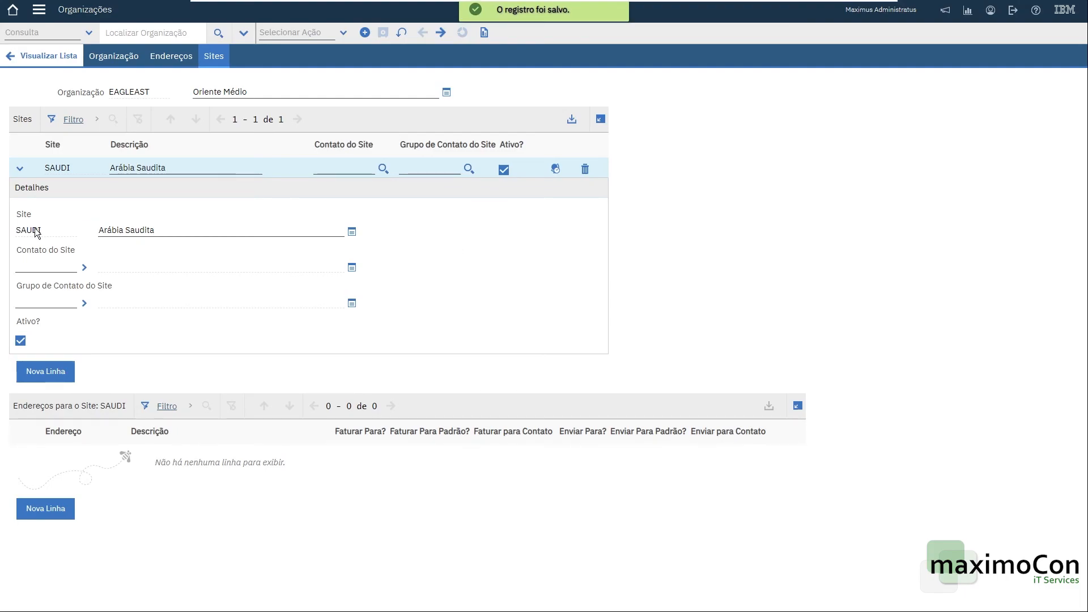
Review the organization's service address options and close the dialog without changes.
left_click(91, 59)
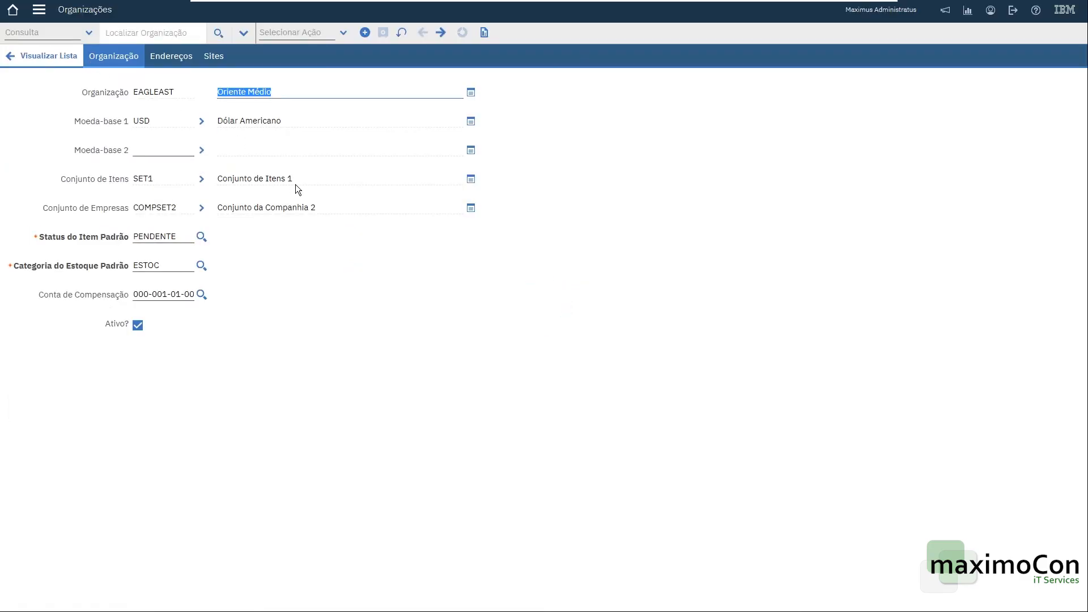
left_click(344, 36)
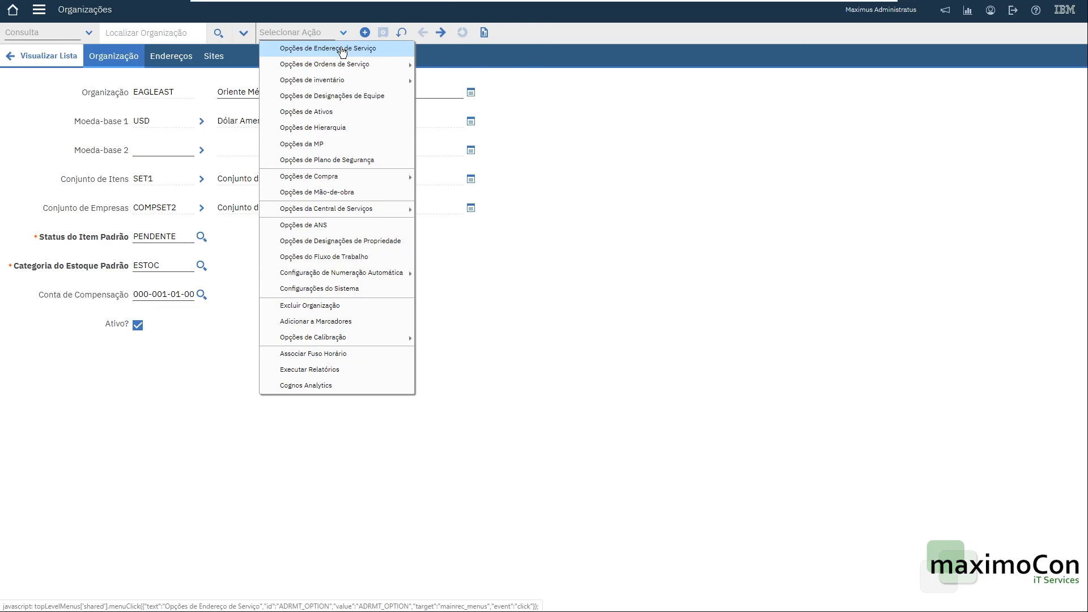
left_click(342, 51)
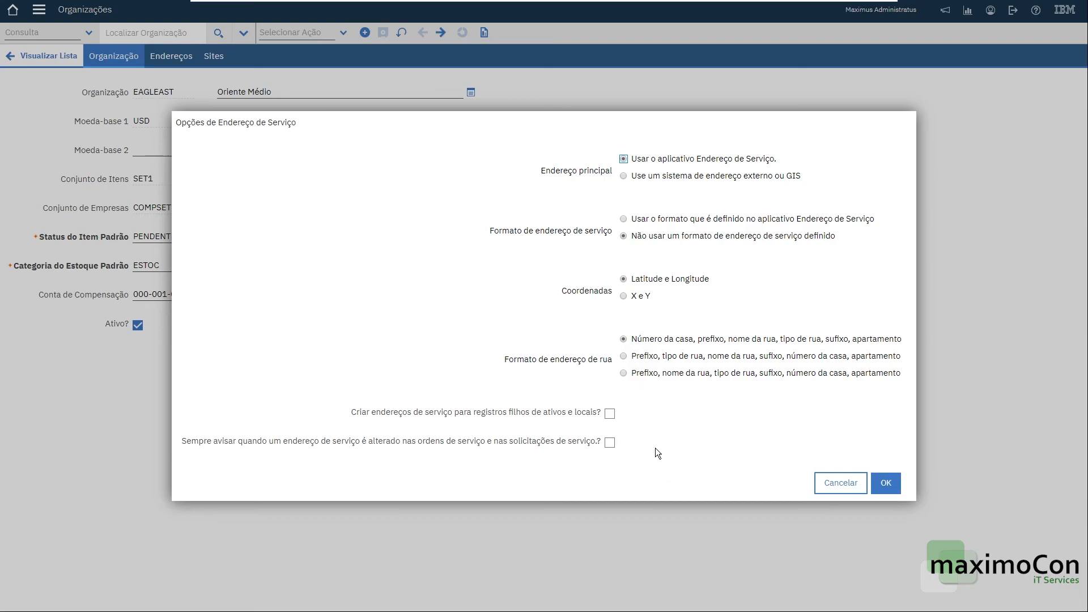
left_click(841, 485)
Add work type CM, Manutenção Corretiva, with work order class OS and type CONSERT, and confirm.
left_click(311, 38)
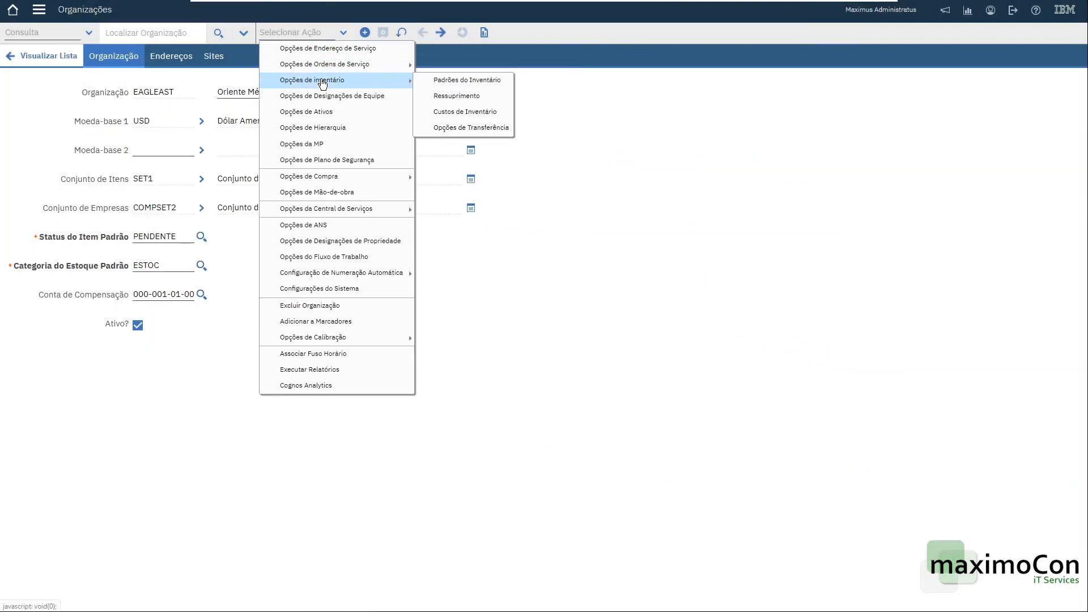
mouse_move(332, 69)
left_click(435, 66)
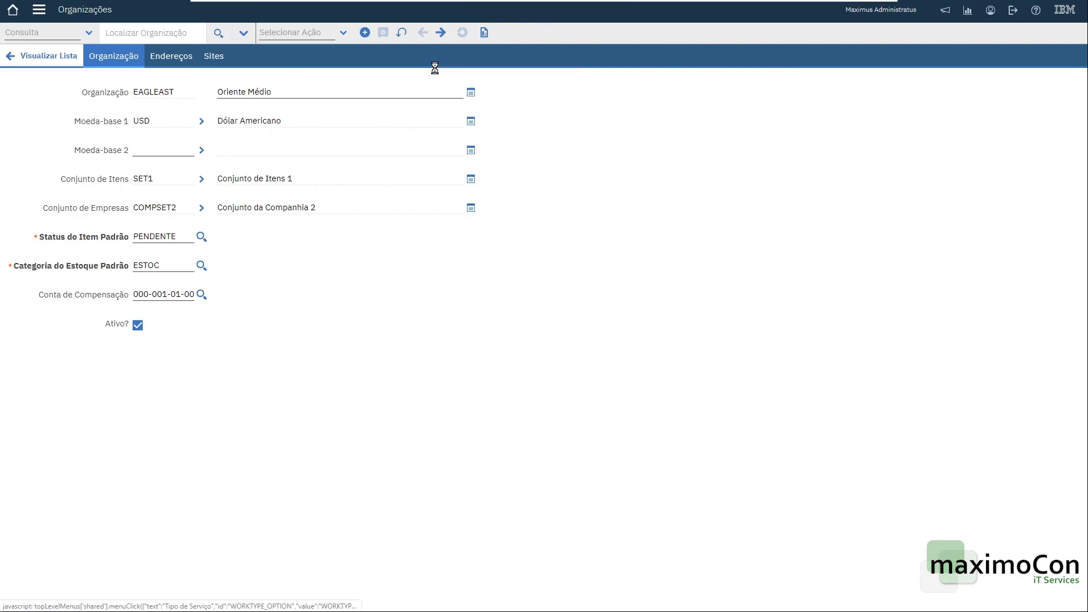
left_click(264, 347)
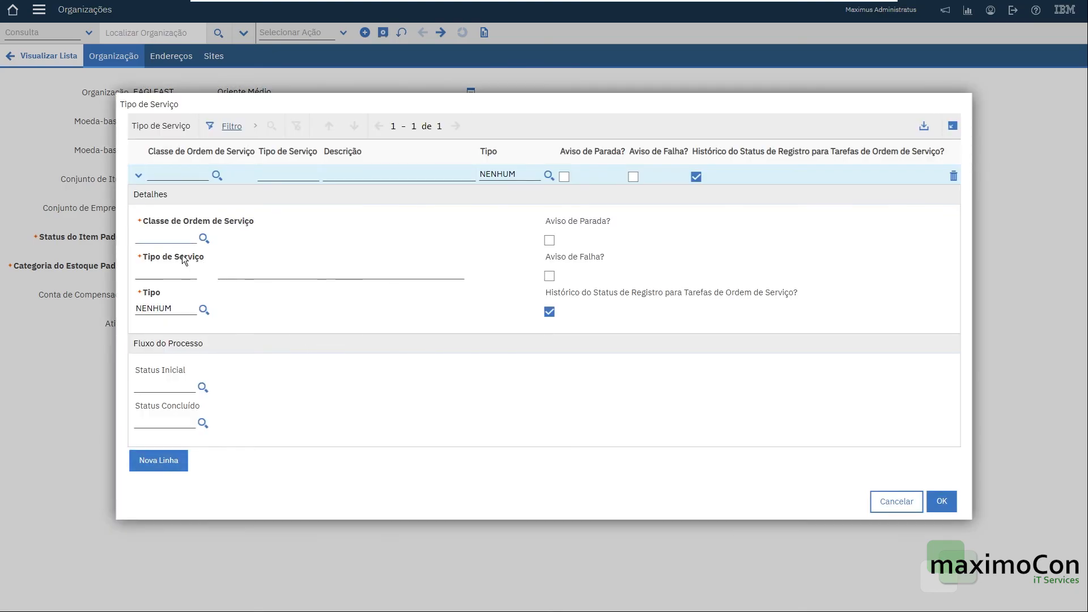
left_click(204, 238)
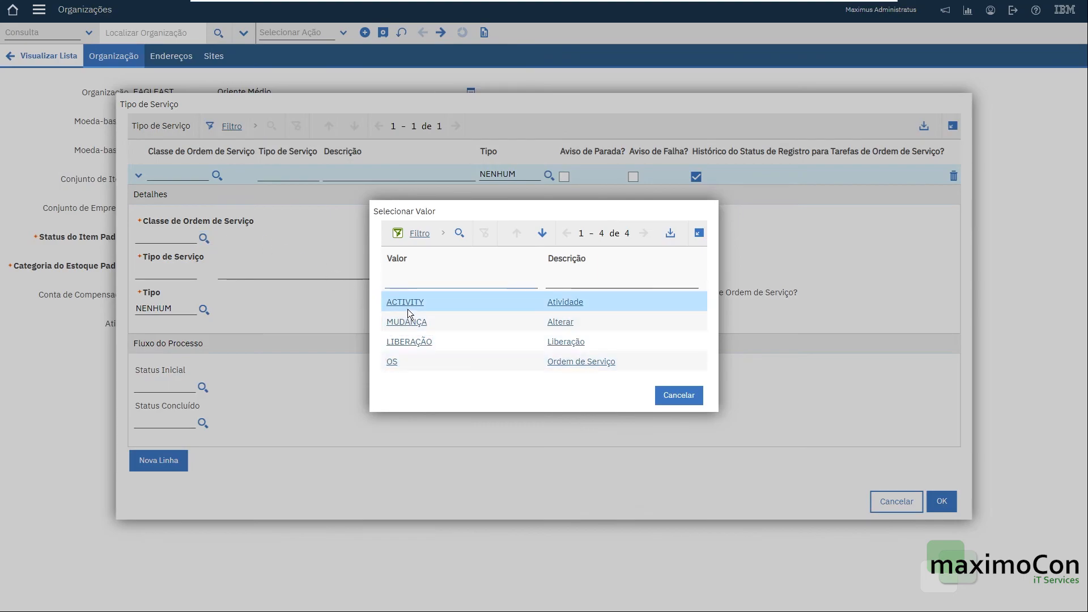
left_click(392, 362)
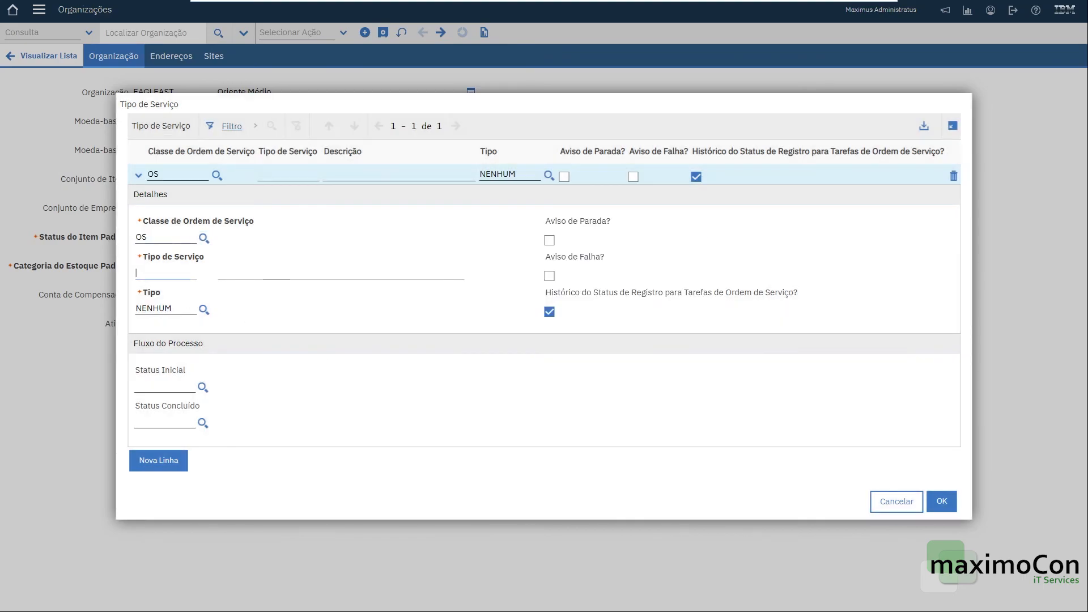
type("CM")
key("Tab")
type("Manutenção")
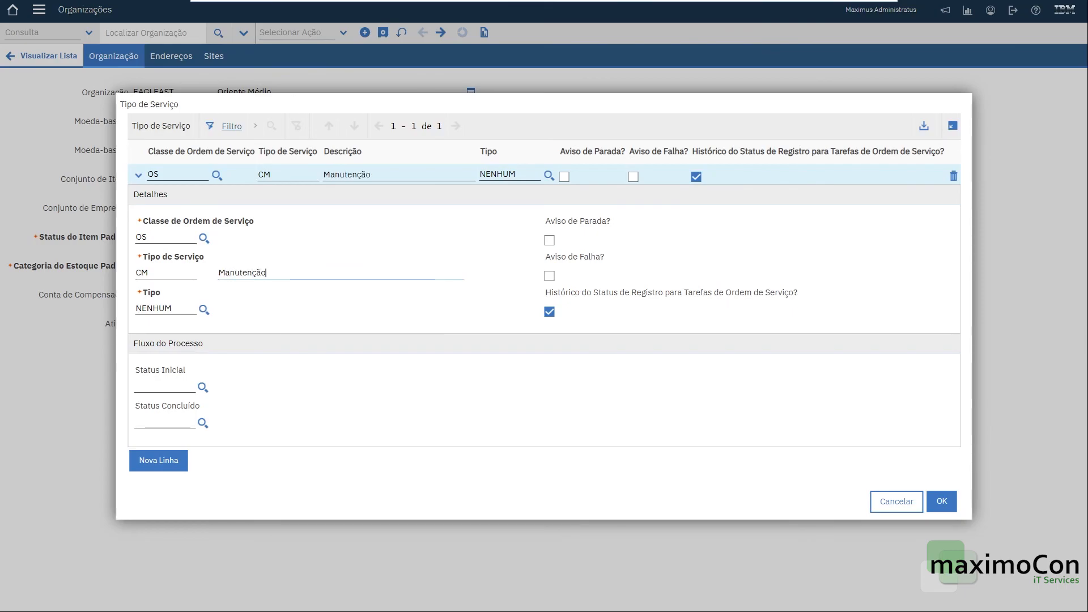
type(" Corretiva")
key("Tab")
left_click(204, 310)
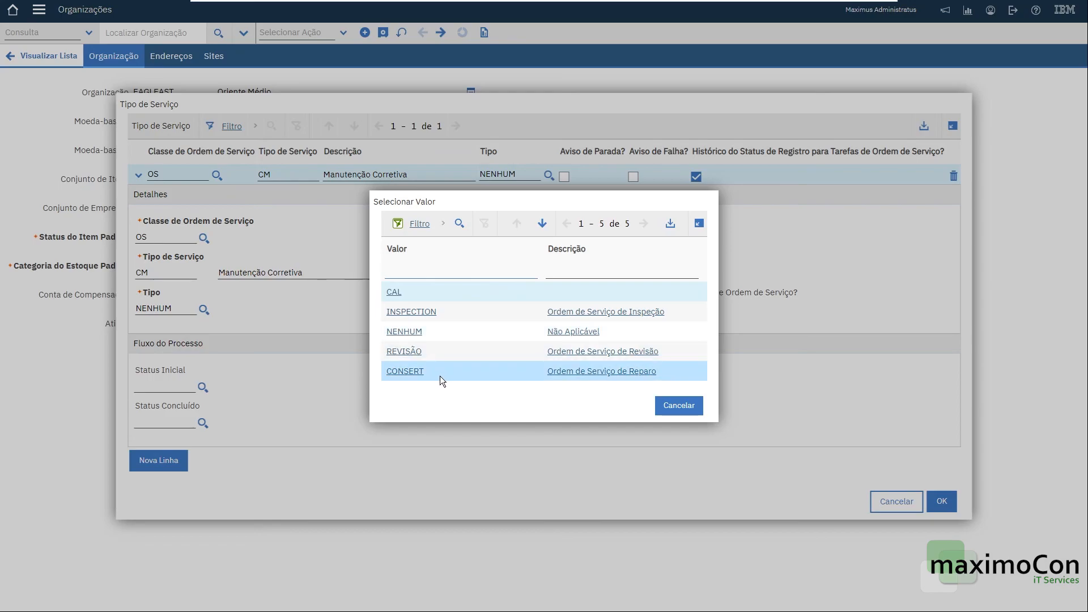
left_click(401, 370)
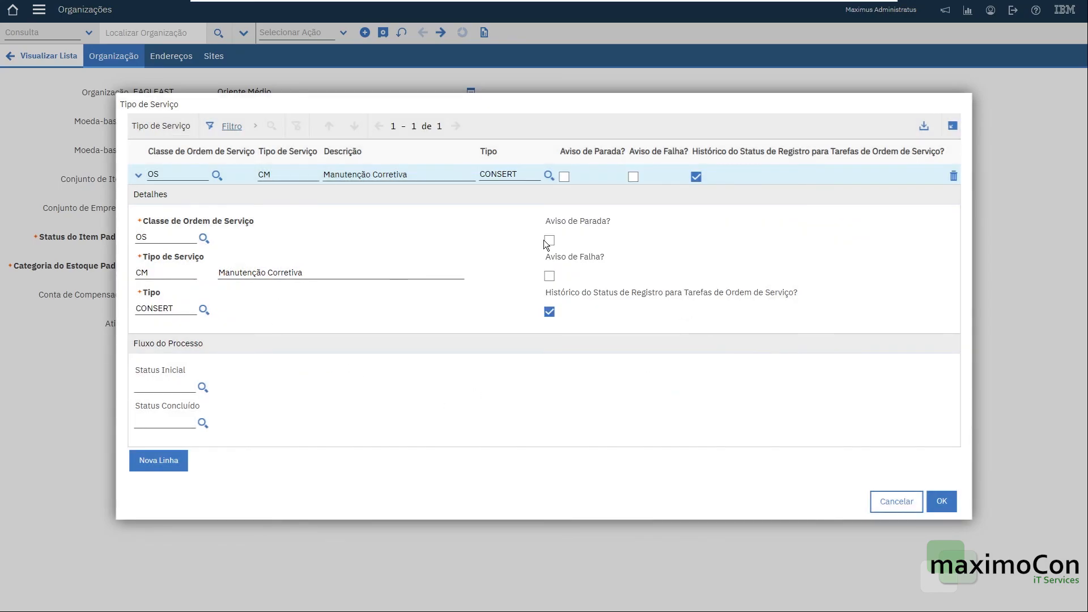
left_click(941, 501)
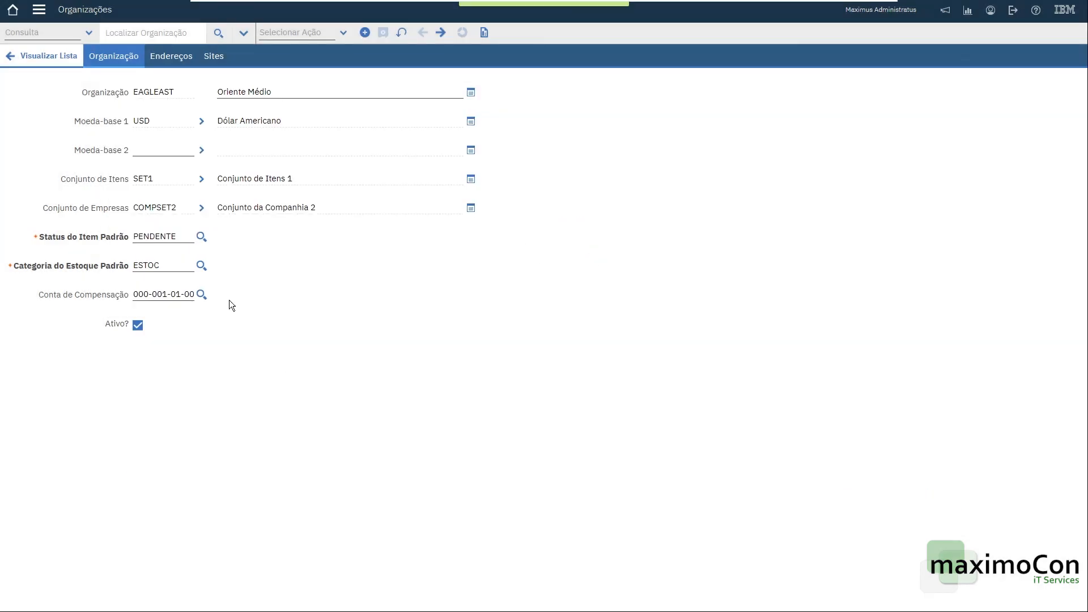
Review the organization's inventory defaults and close the dialog without changes.
left_click(320, 37)
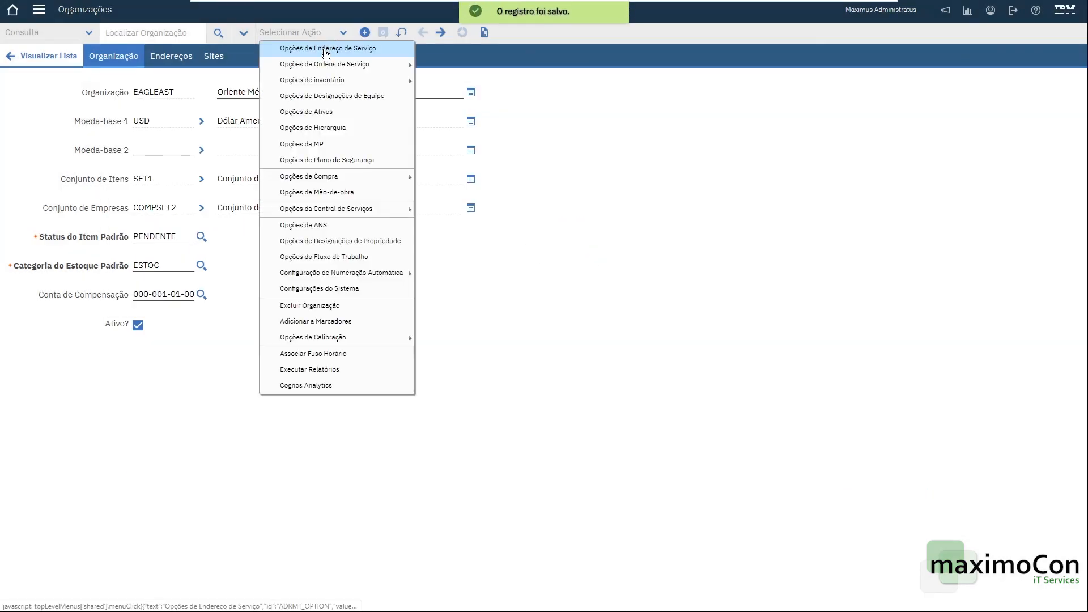
mouse_move(317, 67)
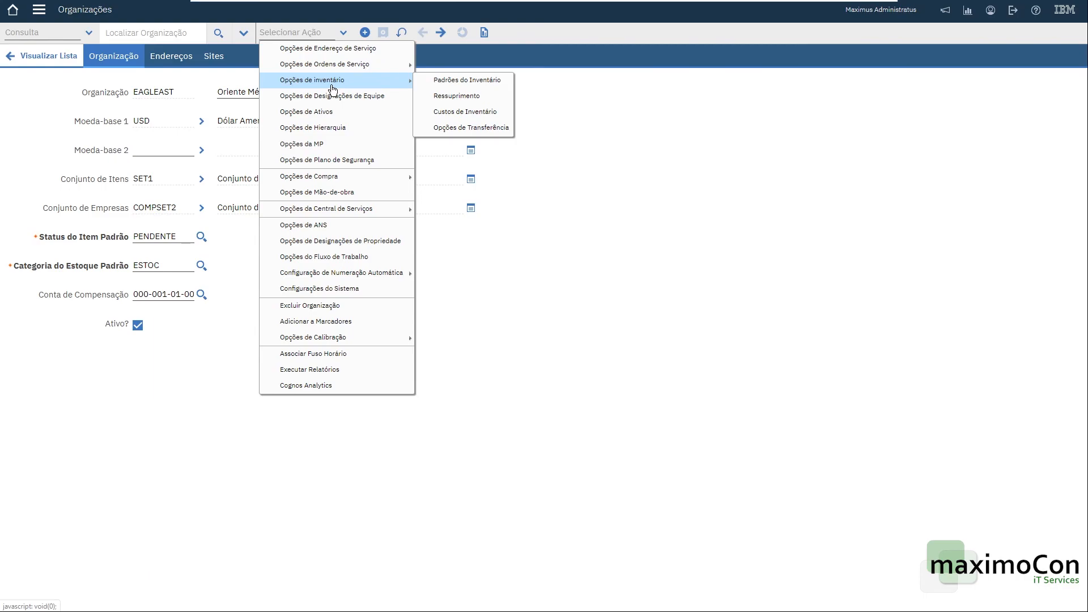
left_click(452, 80)
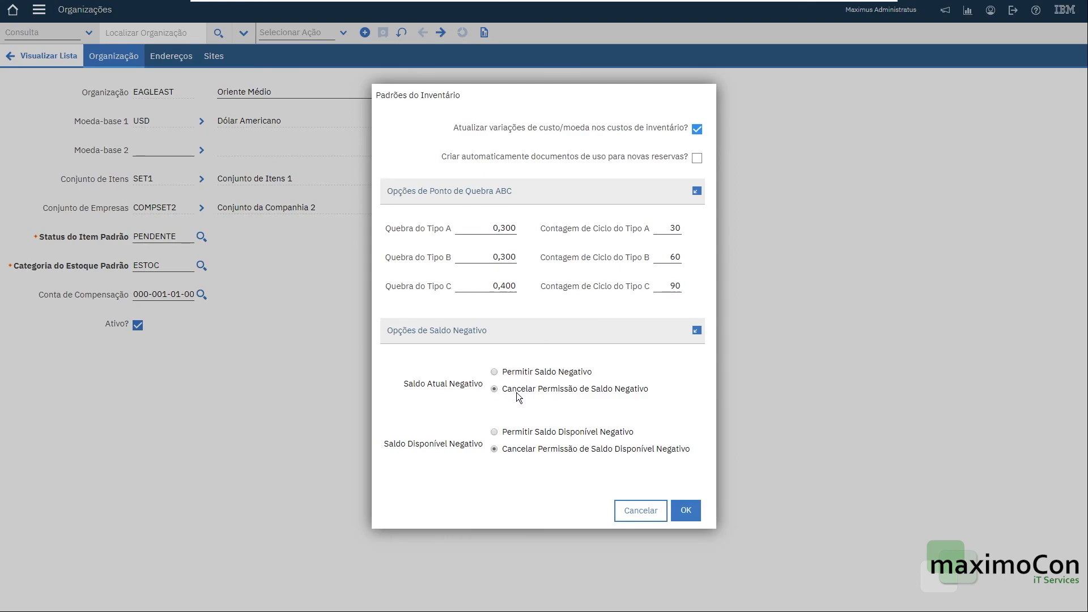
left_click(647, 516)
Edit the work order rules to allow editing Ativo and Local in APPR status, and confirm.
left_click(328, 33)
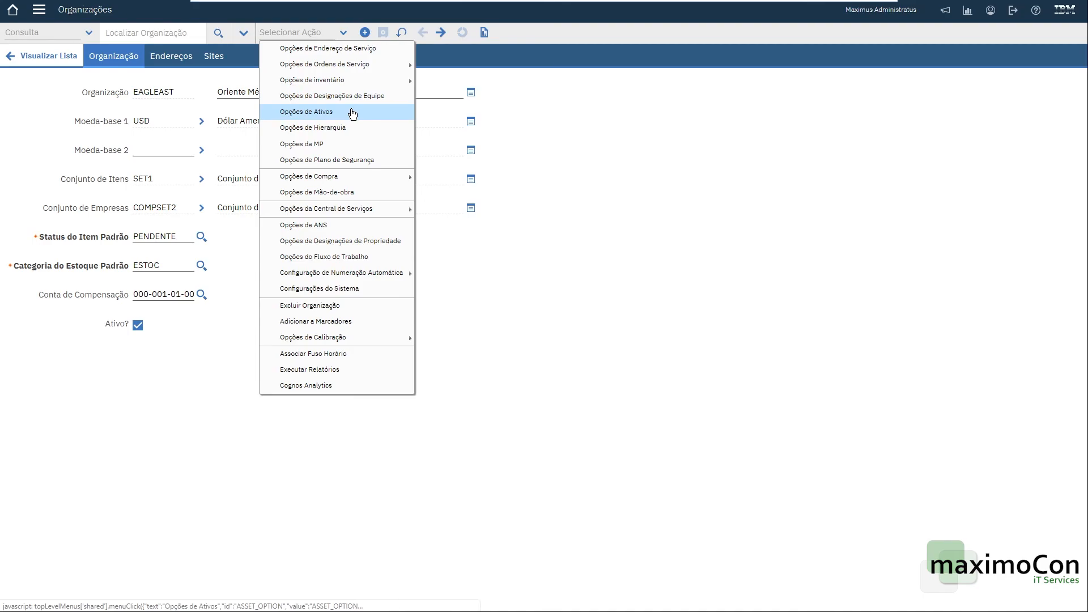
mouse_move(361, 65)
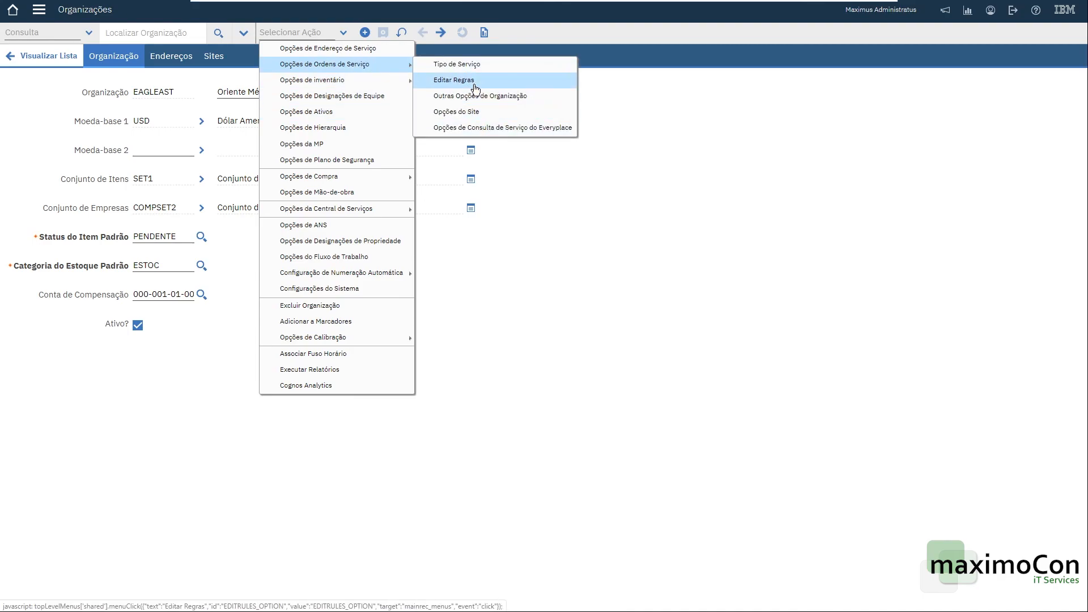
left_click(474, 81)
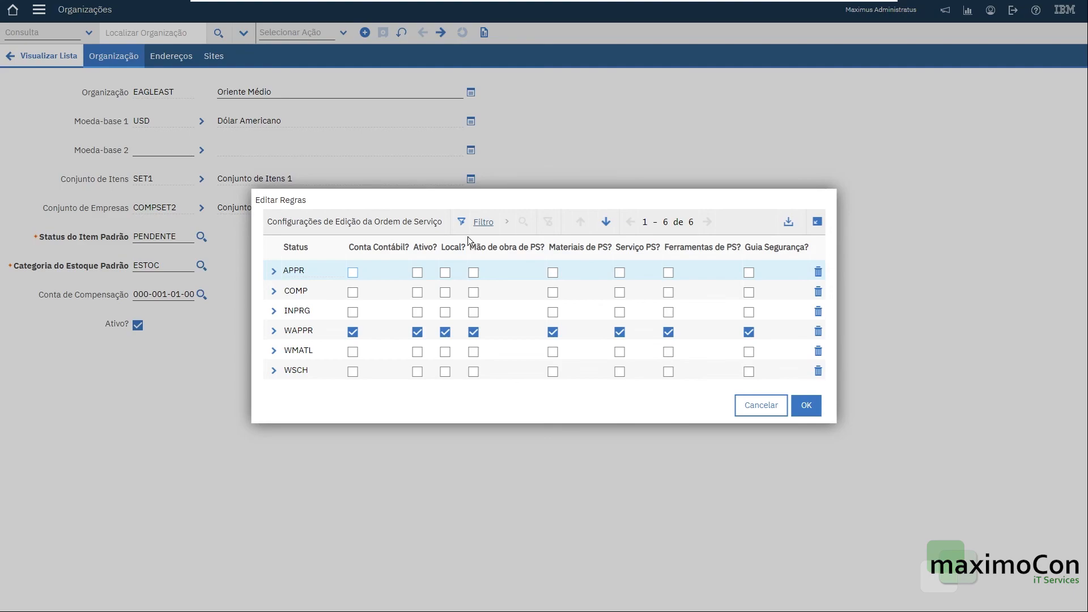
left_click(417, 274)
left_click(443, 274)
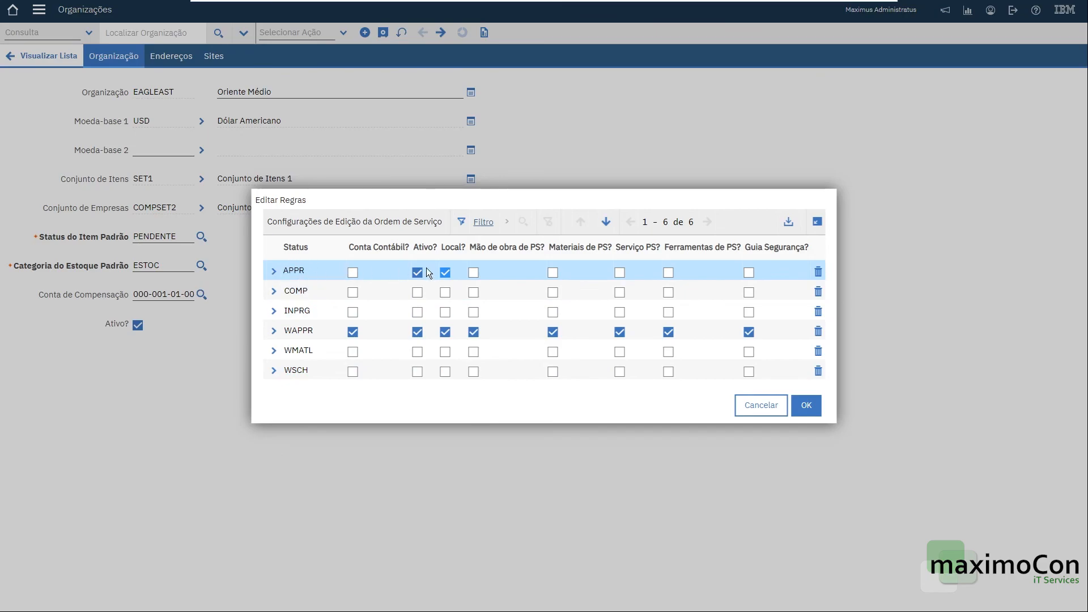
left_click(806, 405)
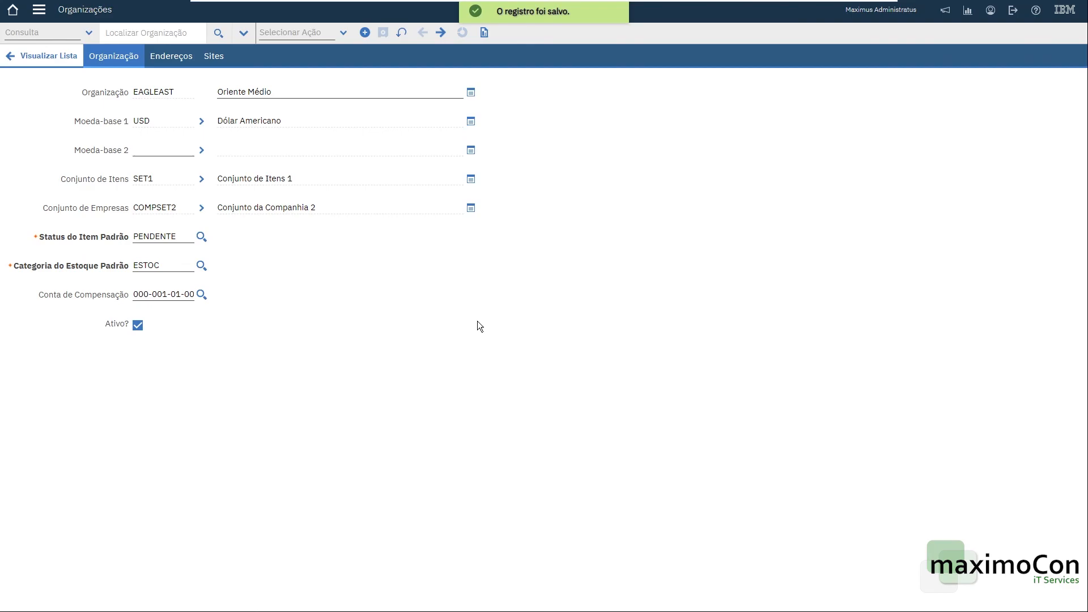
left_click(339, 35)
mouse_move(348, 181)
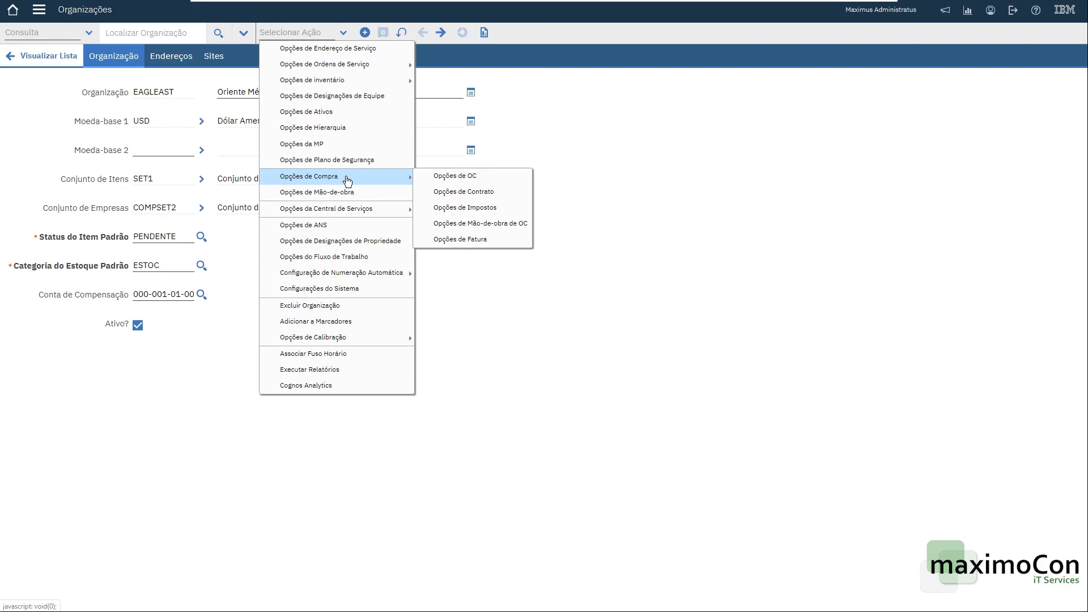
mouse_move(347, 275)
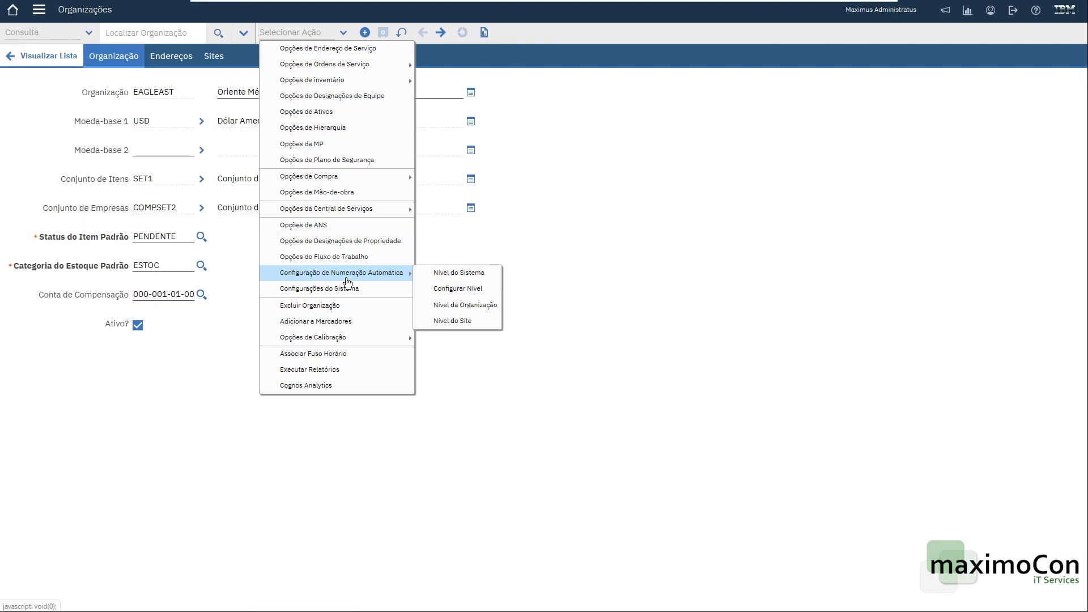
left_click(641, 214)
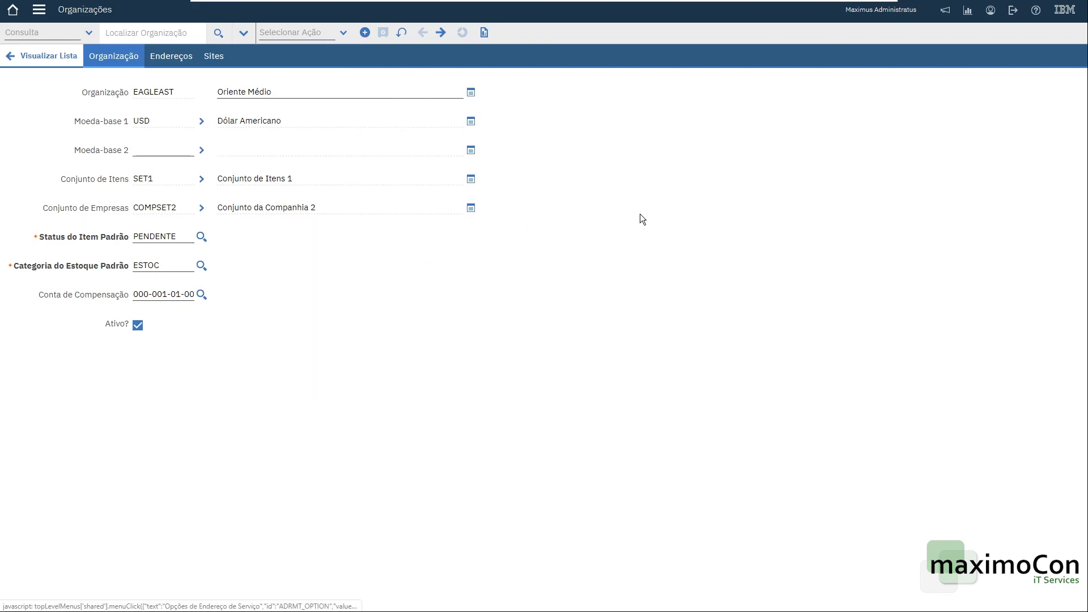
Return to the organization list, open the Job Plans application and start a new job plan record.
double_click(163, 94)
left_click(49, 56)
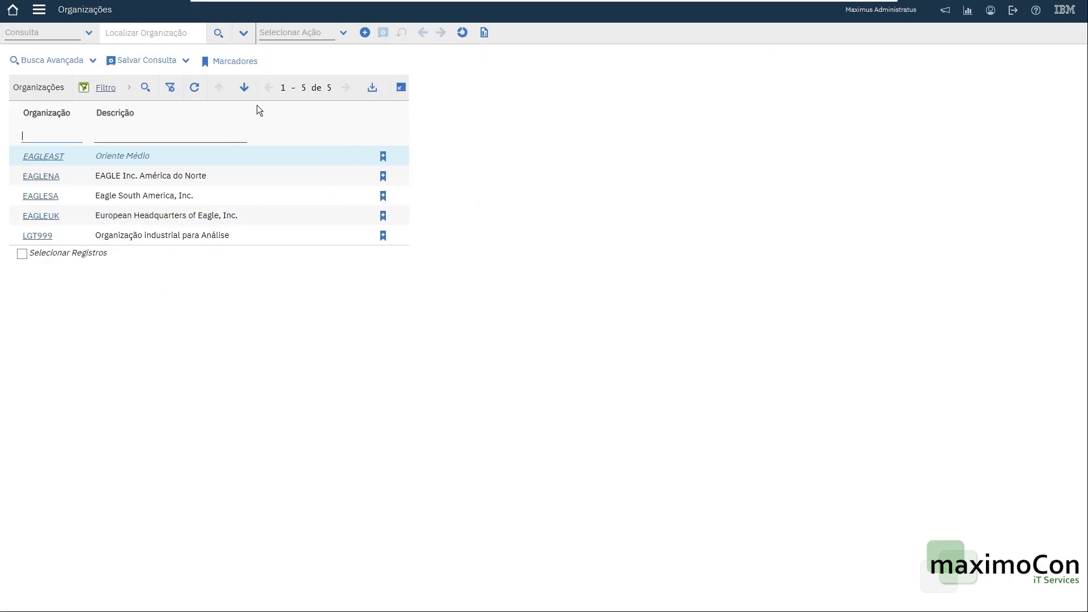
left_click(39, 9)
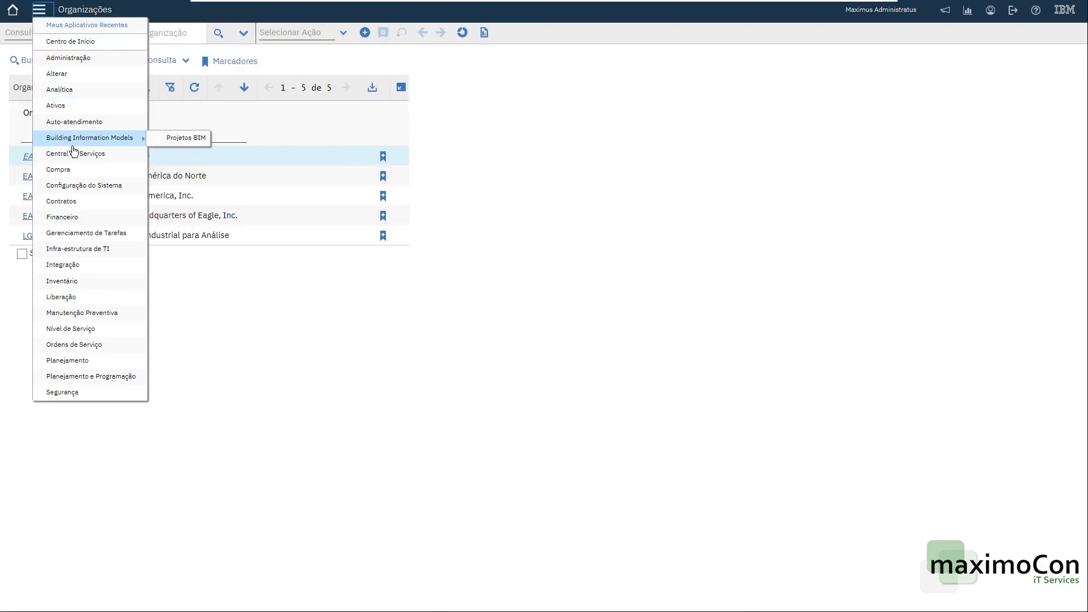
mouse_move(85, 216)
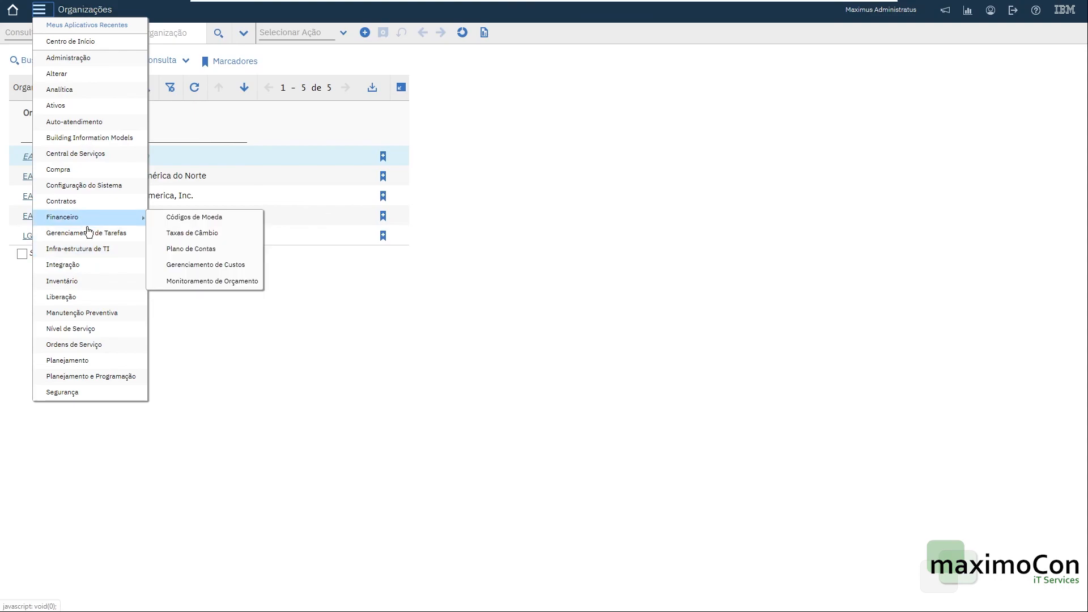
mouse_move(96, 367)
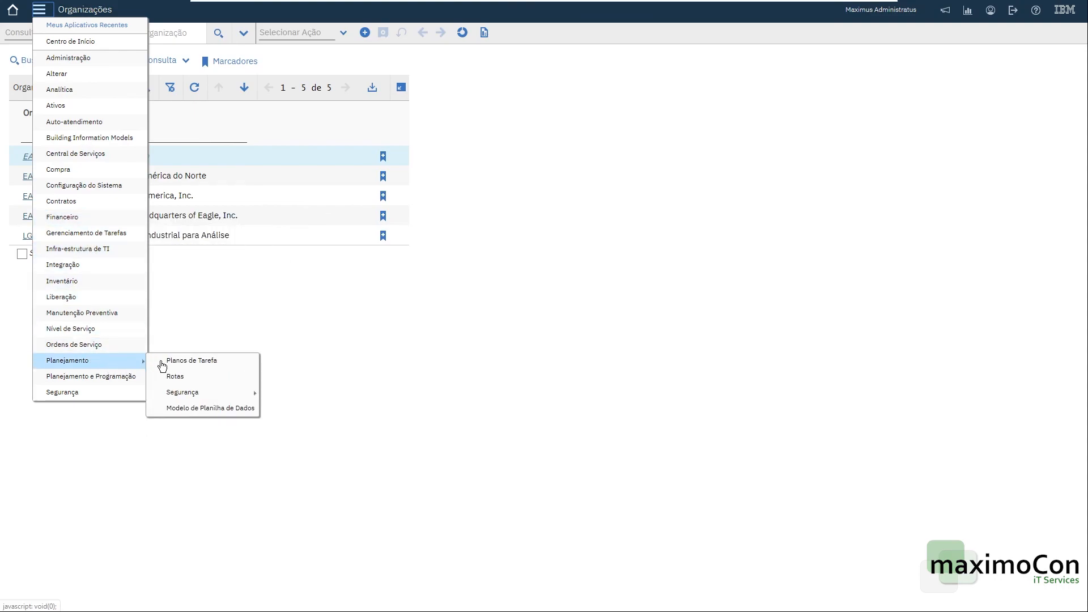
left_click(208, 366)
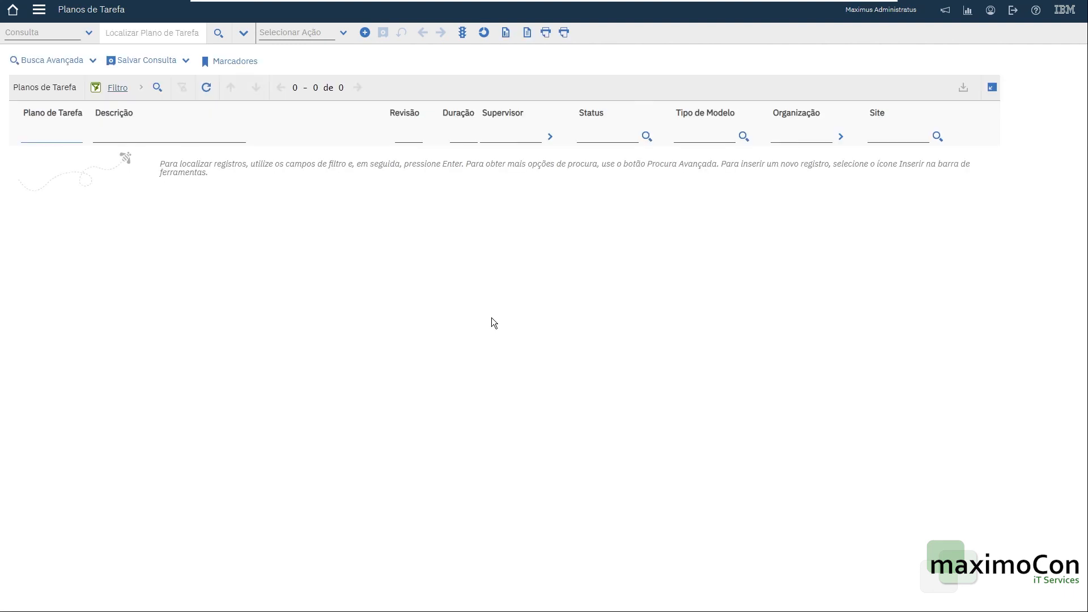
key("Return")
left_click(365, 32)
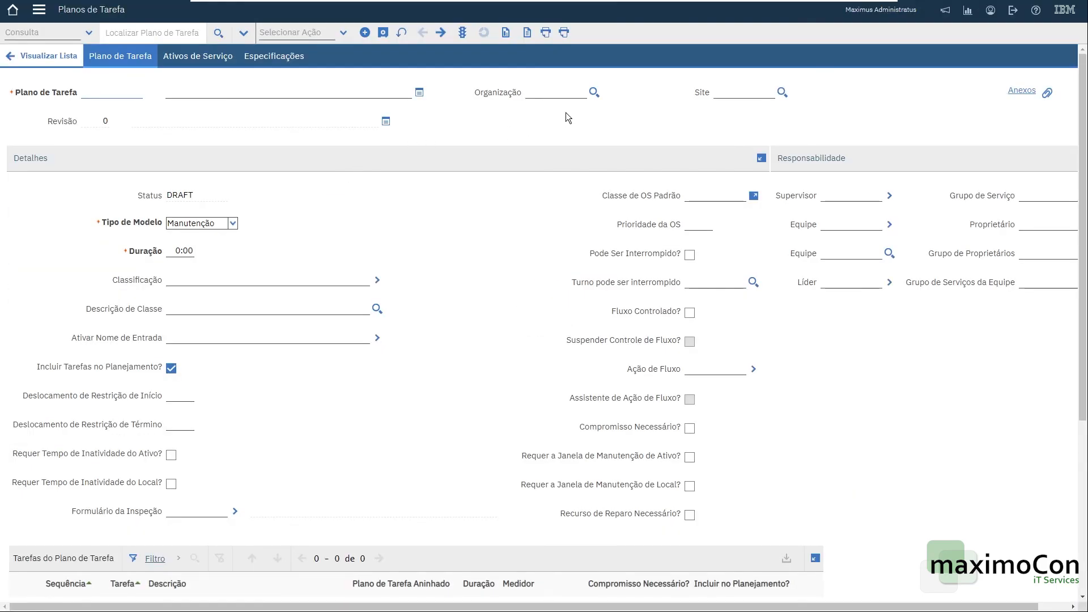
left_click(594, 93)
left_click(782, 91)
left_click(396, 331)
double_click(546, 92)
key("Delete")
double_click(715, 95)
key("Delete")
left_click(306, 93)
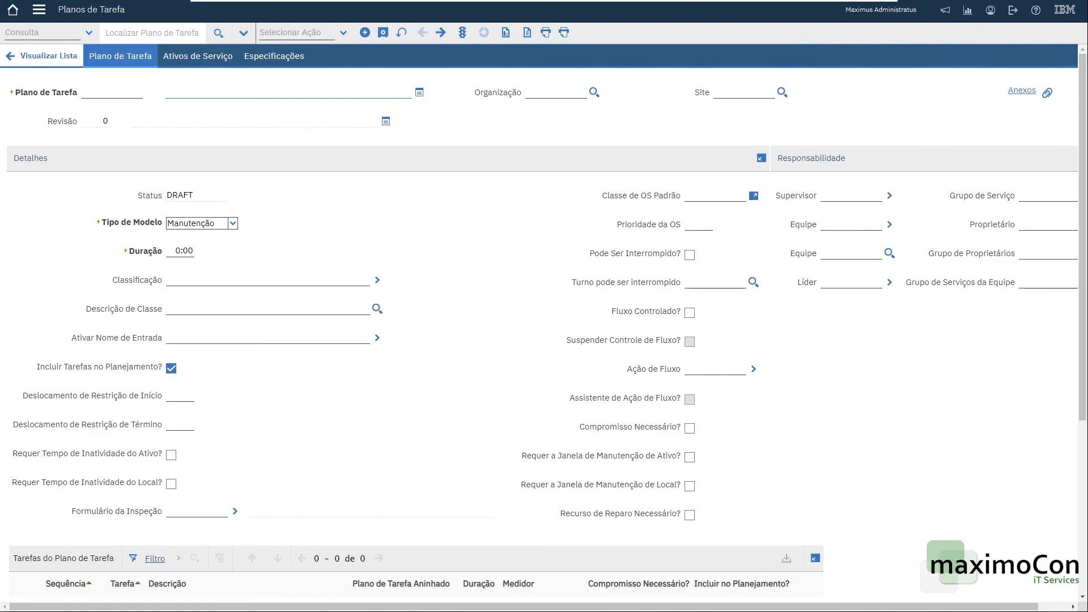
Create job plan PTSAUDI with description Arabia for organization EAGLEAST and site SAUDI.
left_click(594, 92)
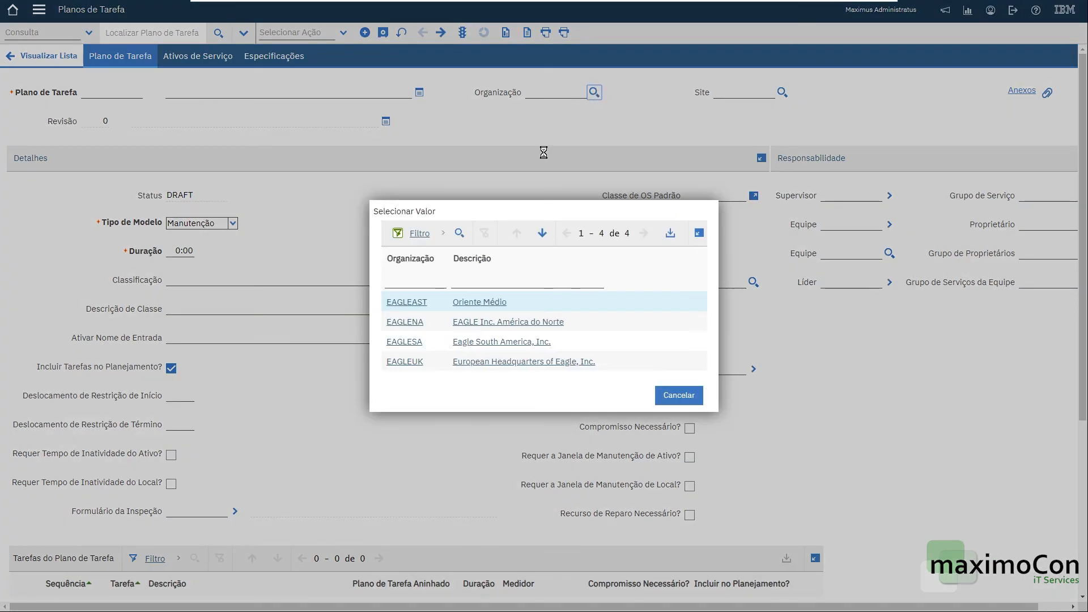
left_click(408, 303)
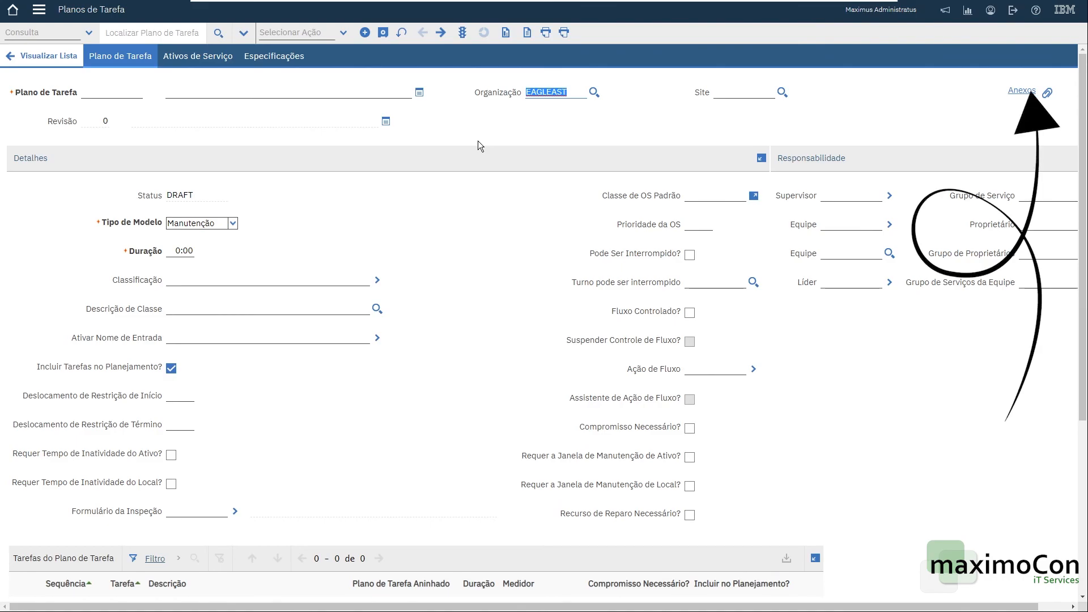
key("Tab")
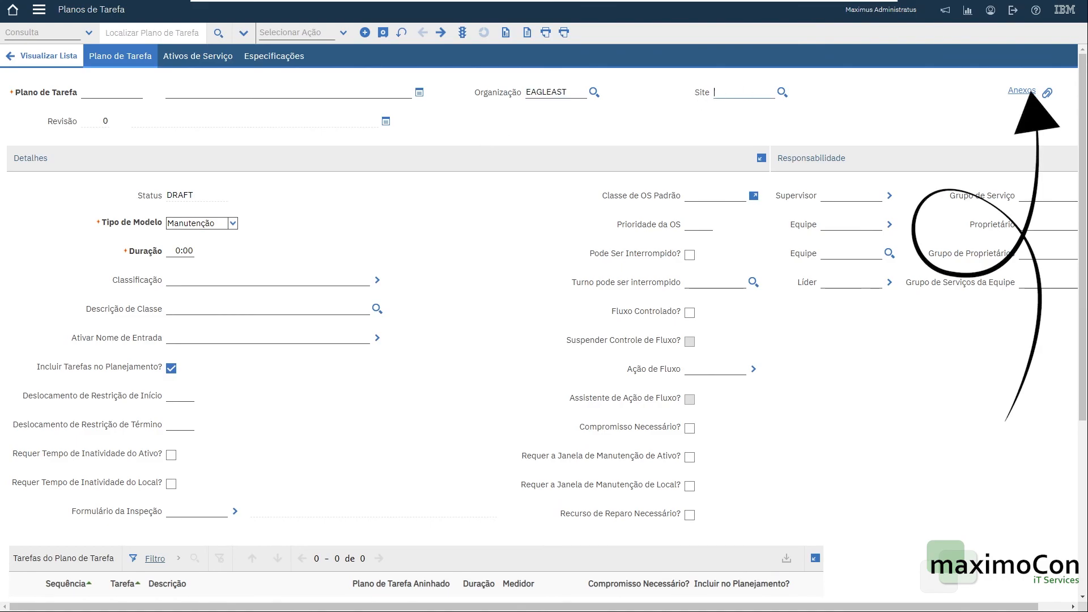
left_click(782, 92)
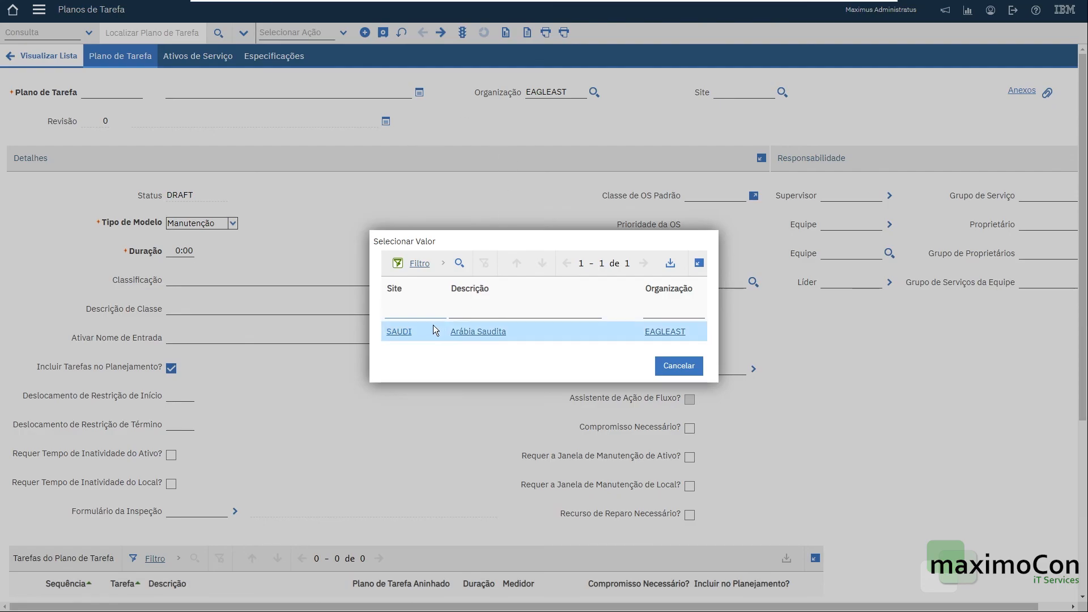
left_click(398, 334)
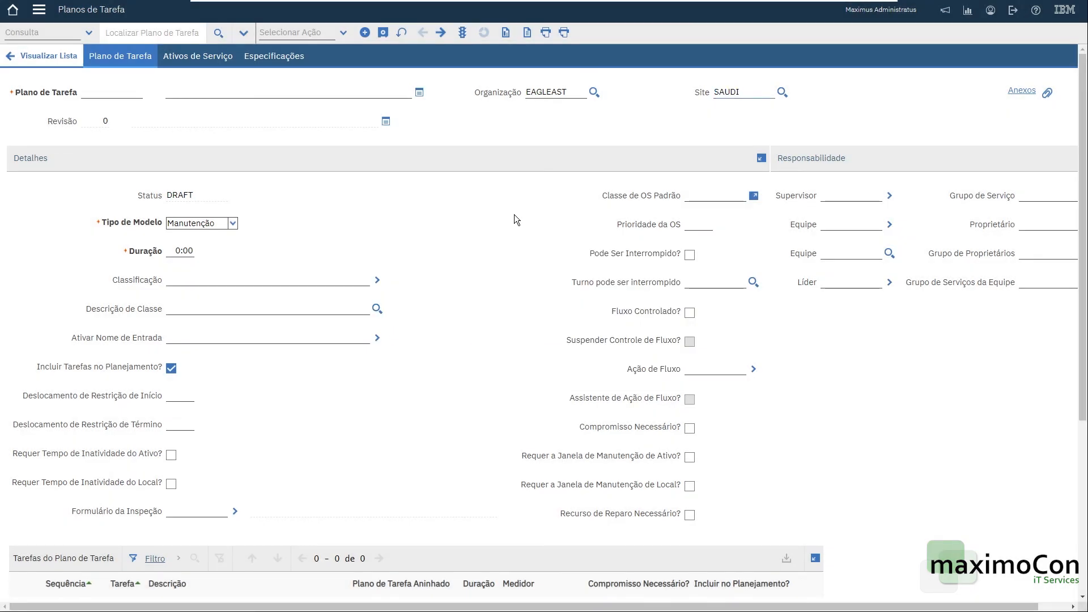
type("PTSAUDI")
key("Tab")
type("Arabia")
key("Tab")
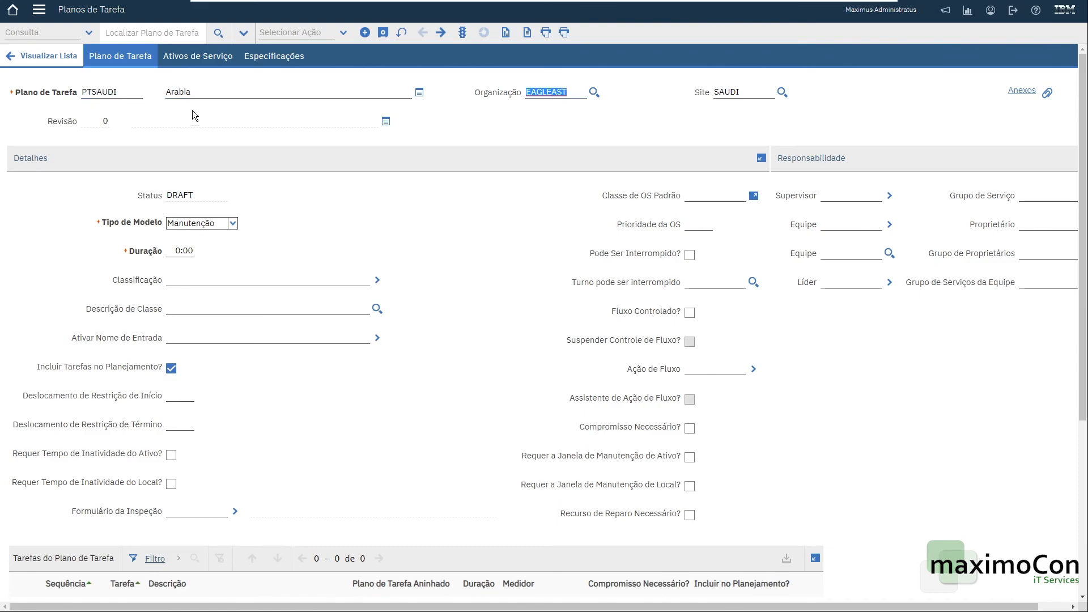
Add a new task line to the job plan.
left_click(538, 277)
scroll(521, 323, "down", 4)
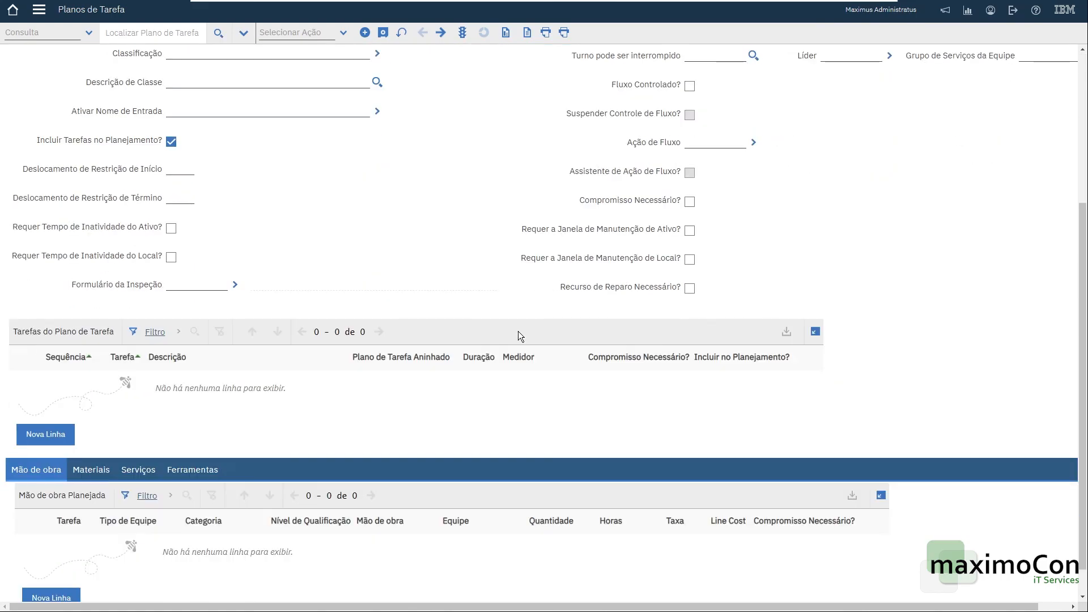
left_click(55, 435)
Review the new task's detail fields and the job plan header.
scroll(485, 416, "down", 4)
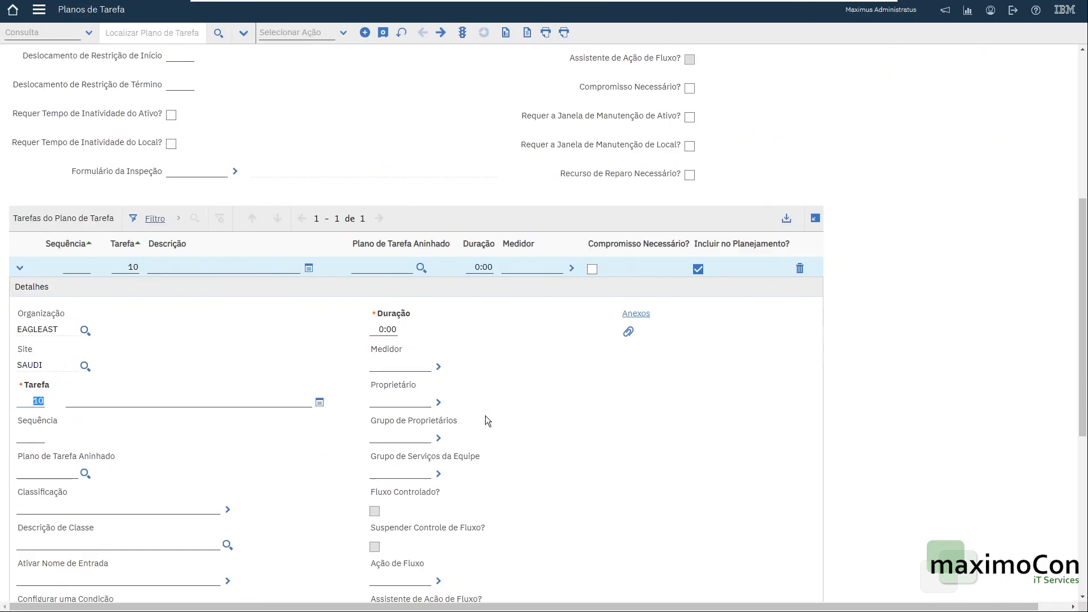
scroll(485, 416, "down", 1)
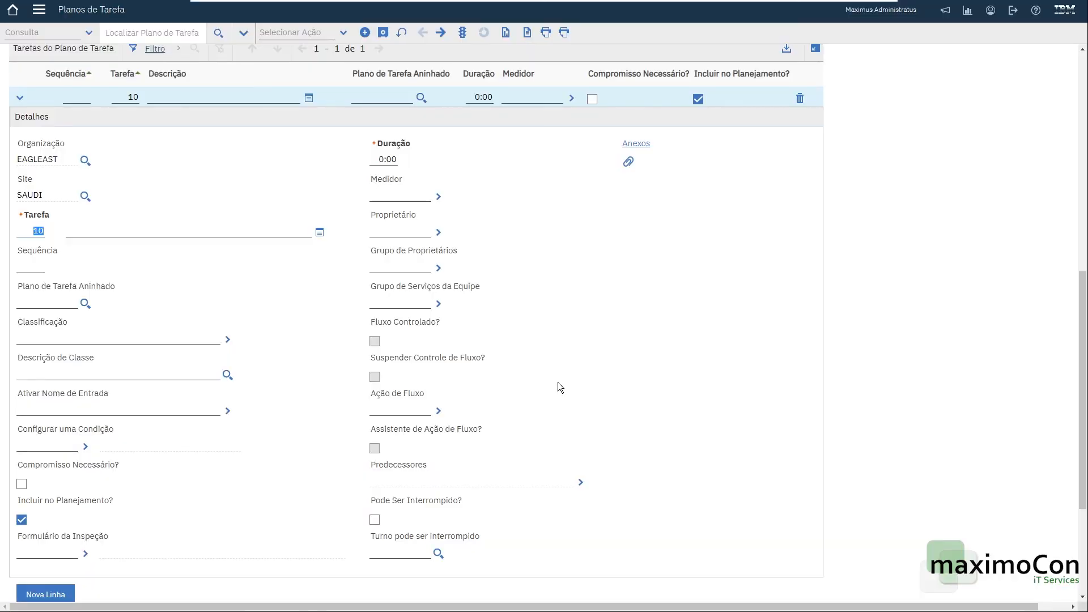
scroll(549, 379, "up", 5)
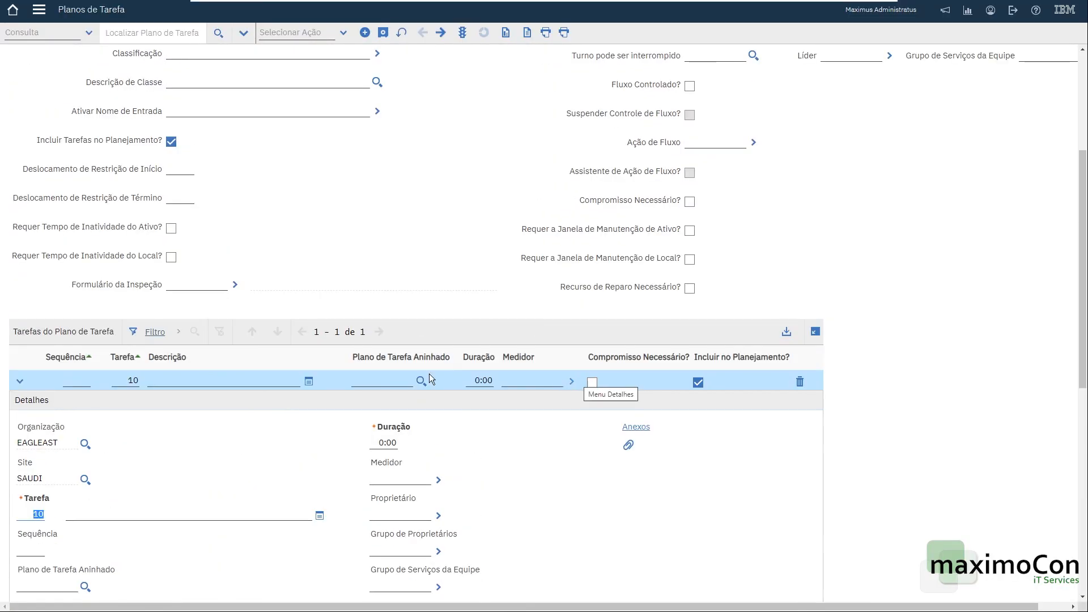
scroll(436, 335, "up", 4)
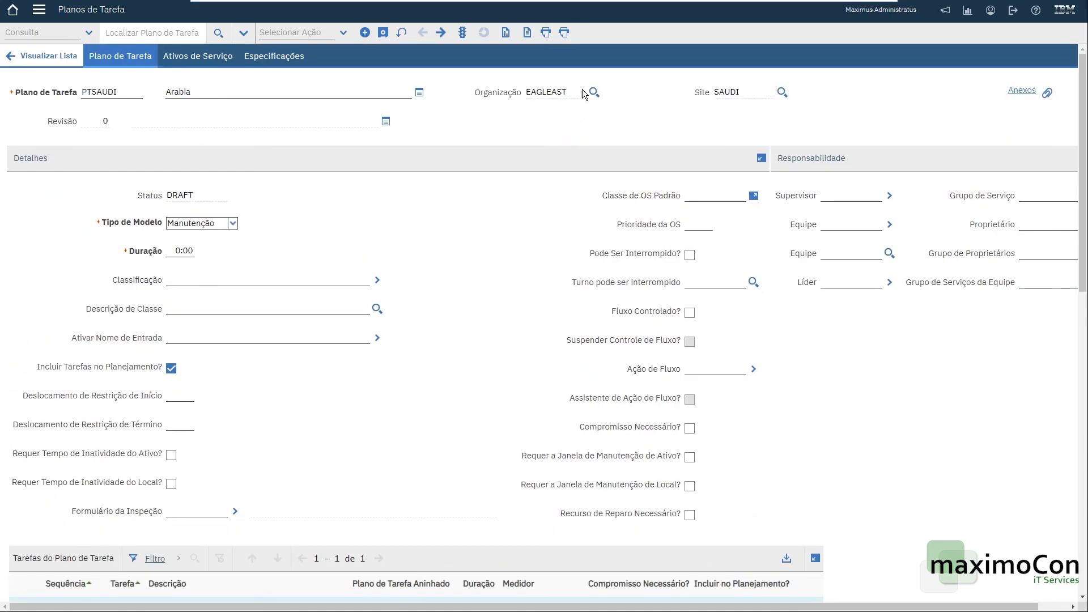
scroll(439, 278, "down", 2)
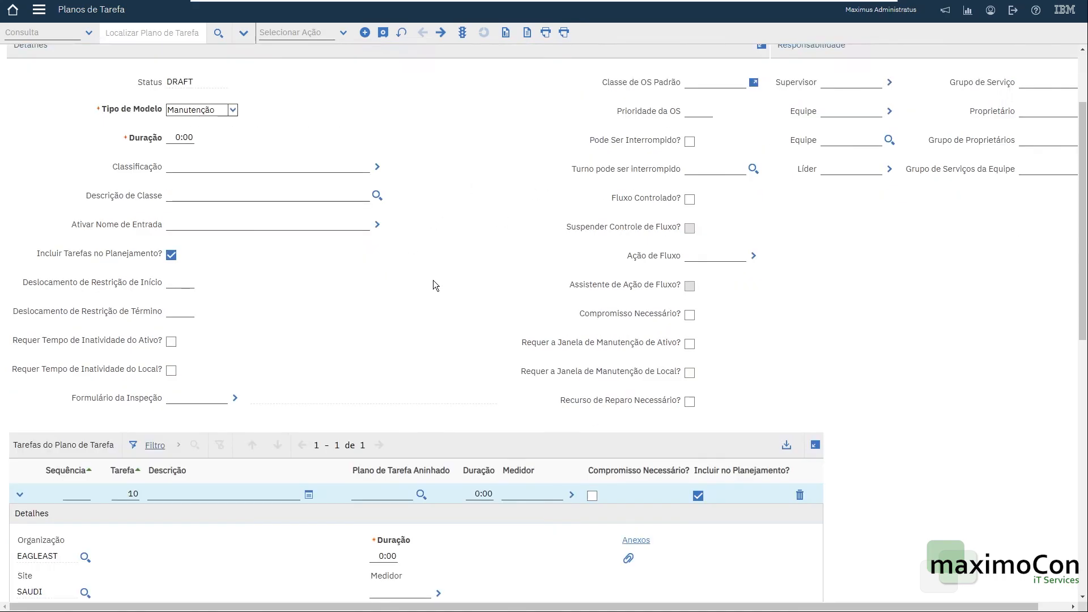
scroll(440, 282, "down", 3)
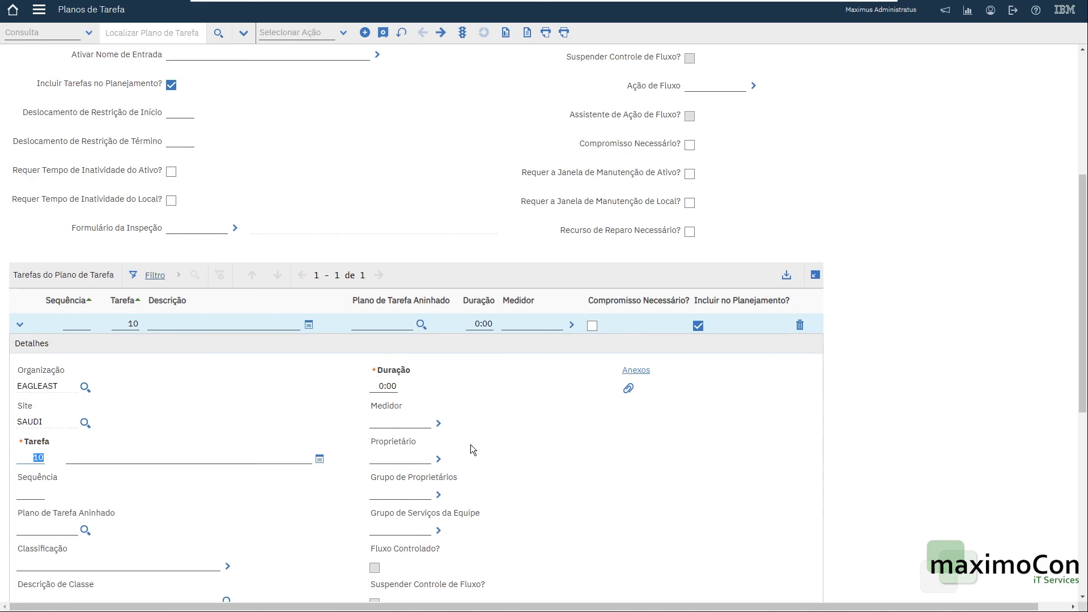
scroll(445, 403, "down", 5)
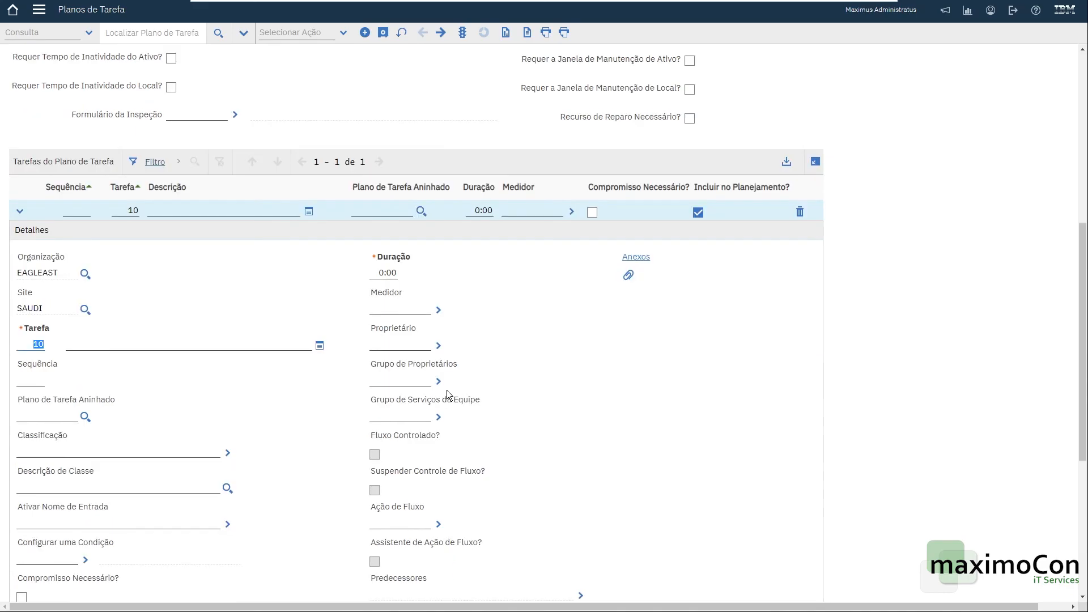
scroll(349, 116, "up", 9)
scroll(349, 116, "up", 1)
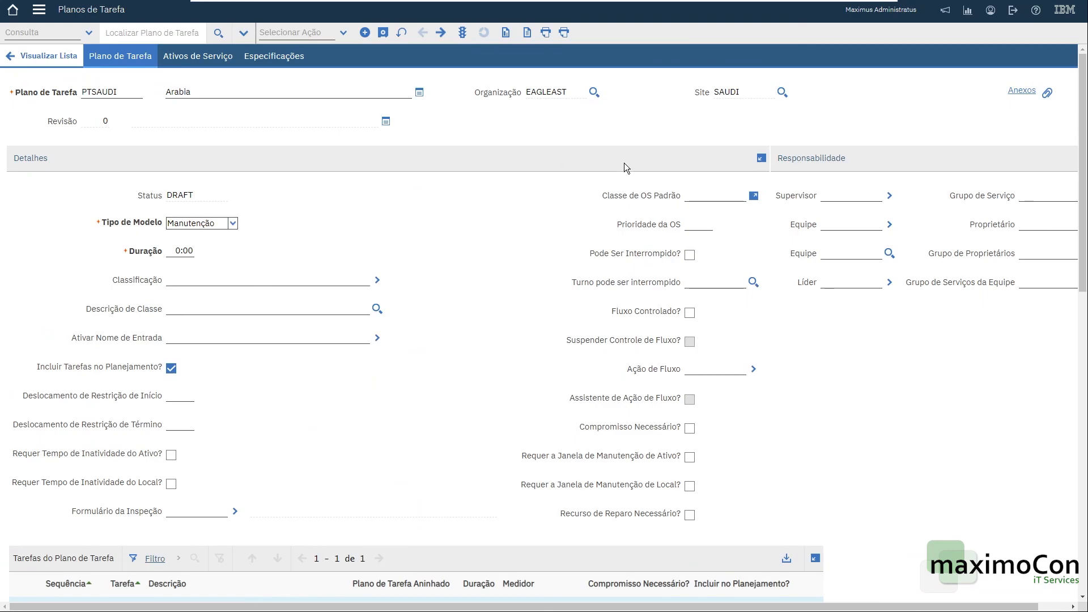
Open the Work Order Tracking application.
left_click(39, 9)
mouse_move(118, 360)
left_click(193, 347)
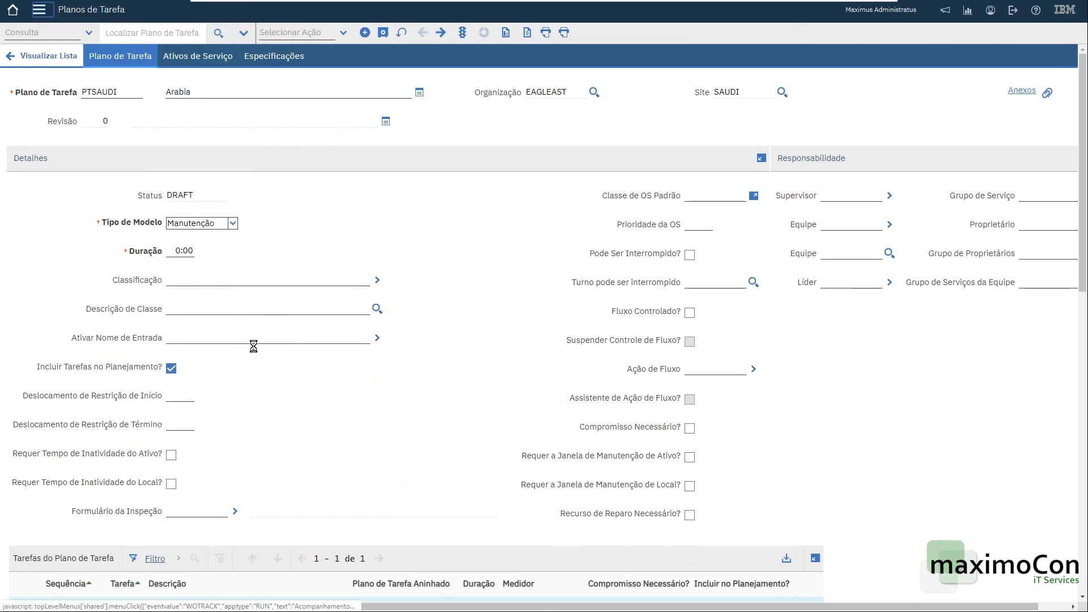
left_click(568, 329)
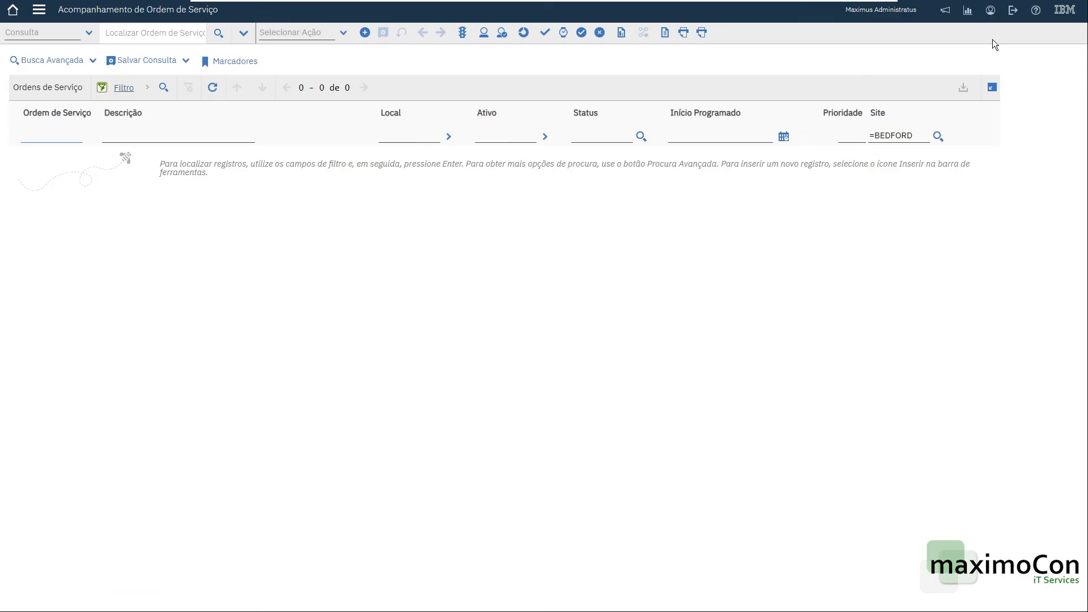
Set the user's default insert site to SAUDI in the default information profile.
left_click(990, 10)
left_click(1036, 22)
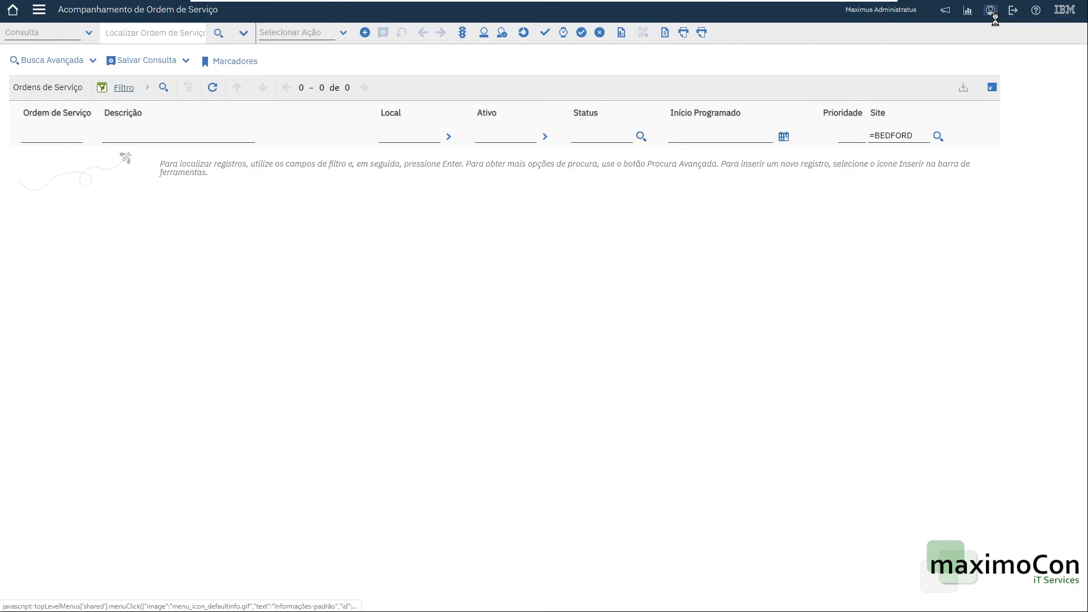
left_click(443, 128)
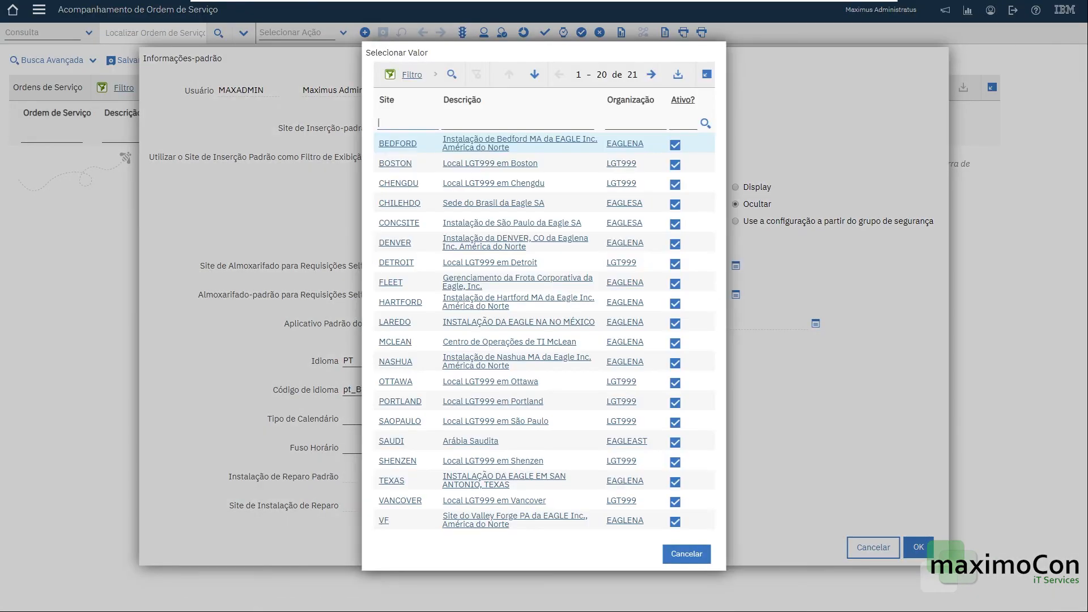
type("SAUDI")
key("Return")
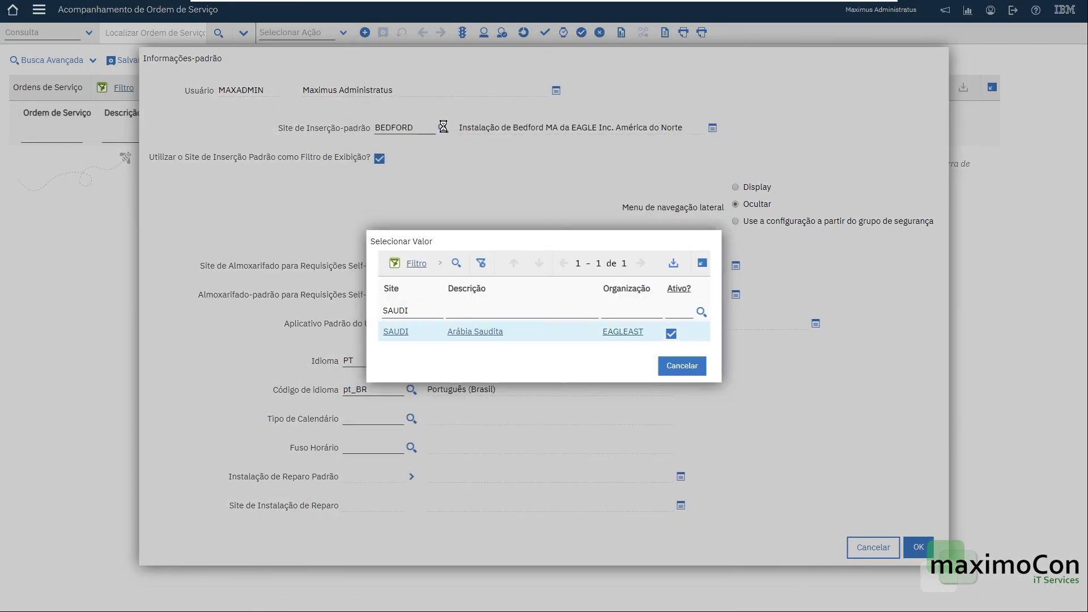
left_click(396, 332)
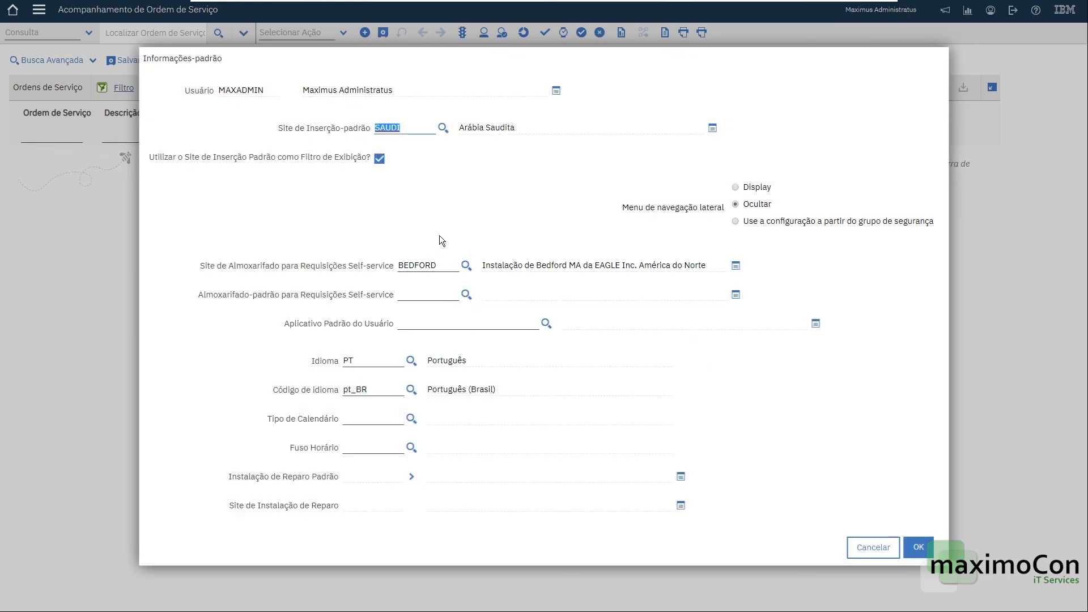
Copy SAUDI into the self-service storeroom site, confirm the profile, and refresh the work order list.
double_click(419, 266)
double_click(408, 129)
key("ctrl+c")
double_click(419, 265)
key("ctrl+v")
key("Tab")
left_click(918, 547)
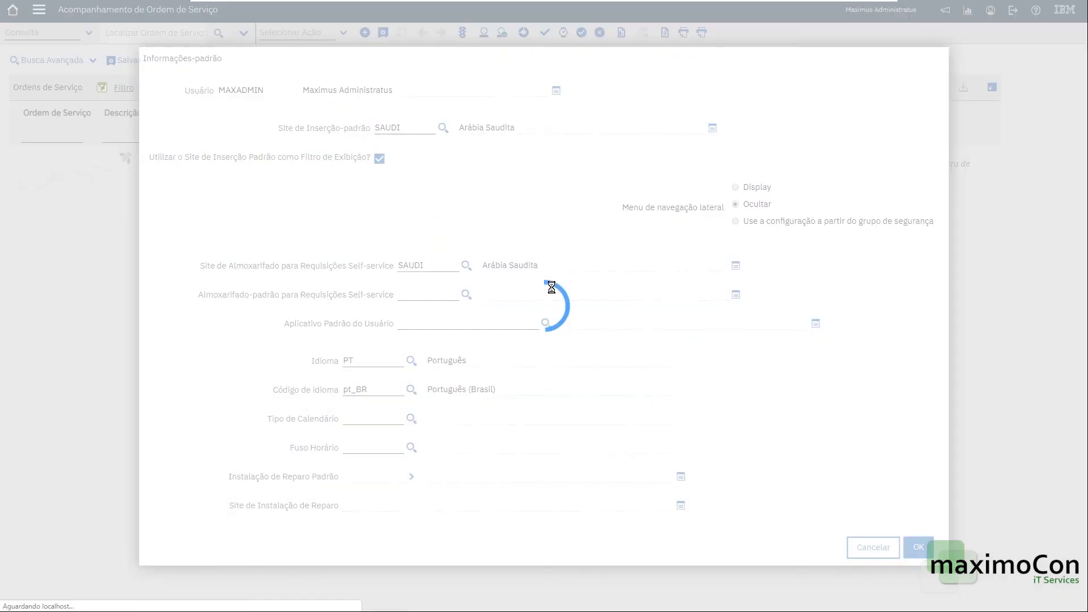
left_click(721, 136)
key("Return")
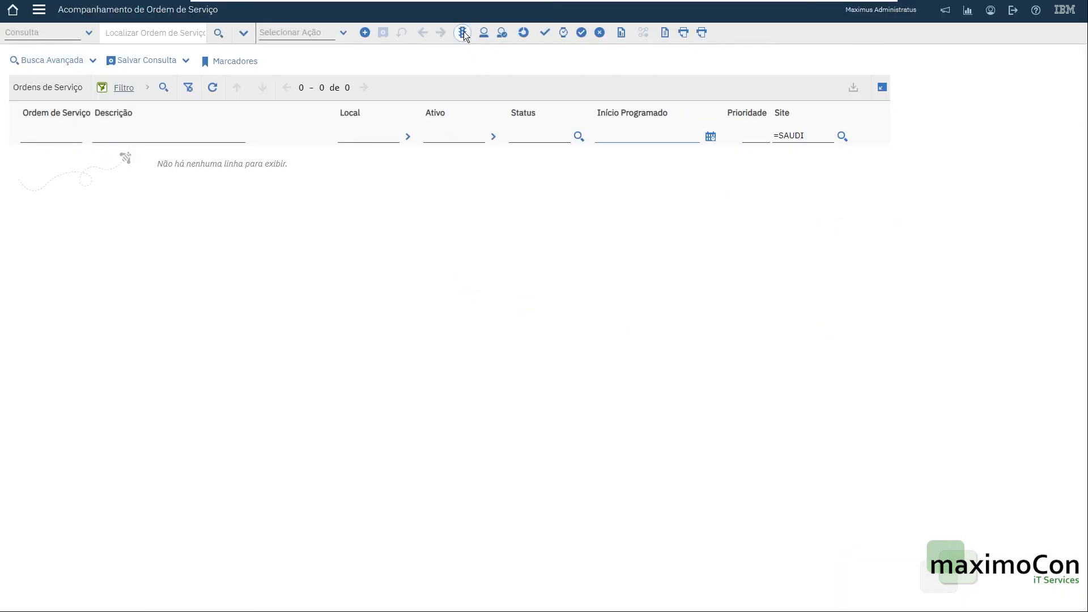
left_click(365, 33)
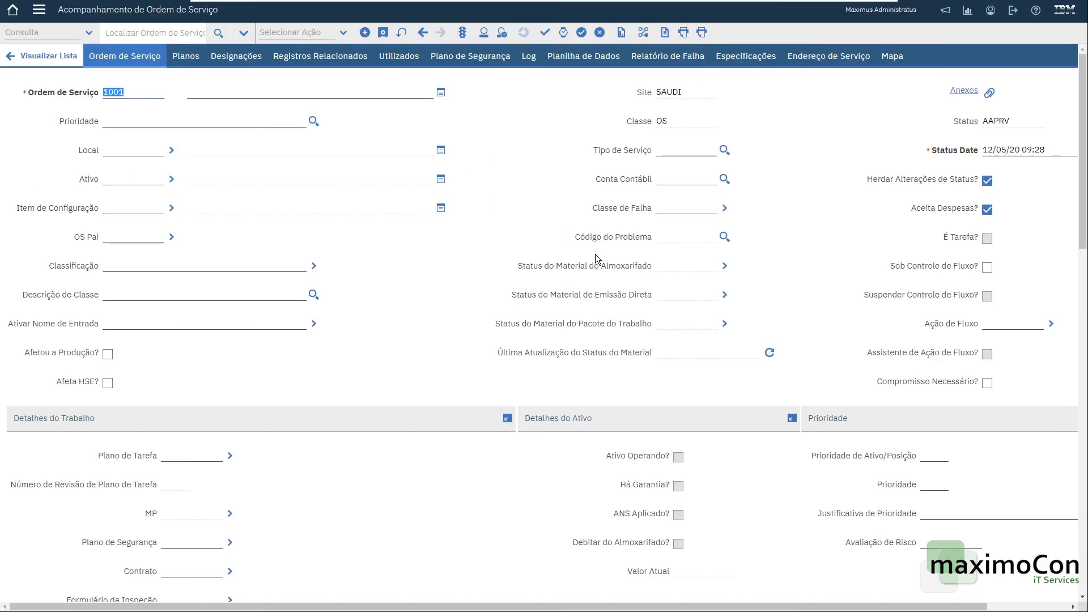
left_click(677, 94)
left_click(821, 121)
left_click(71, 63)
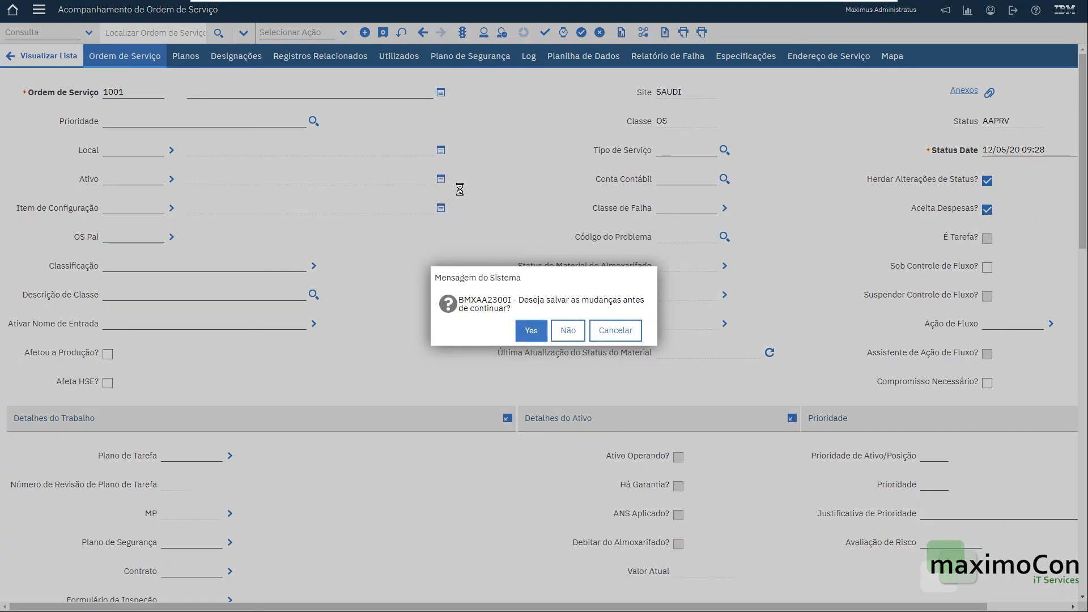
left_click(566, 331)
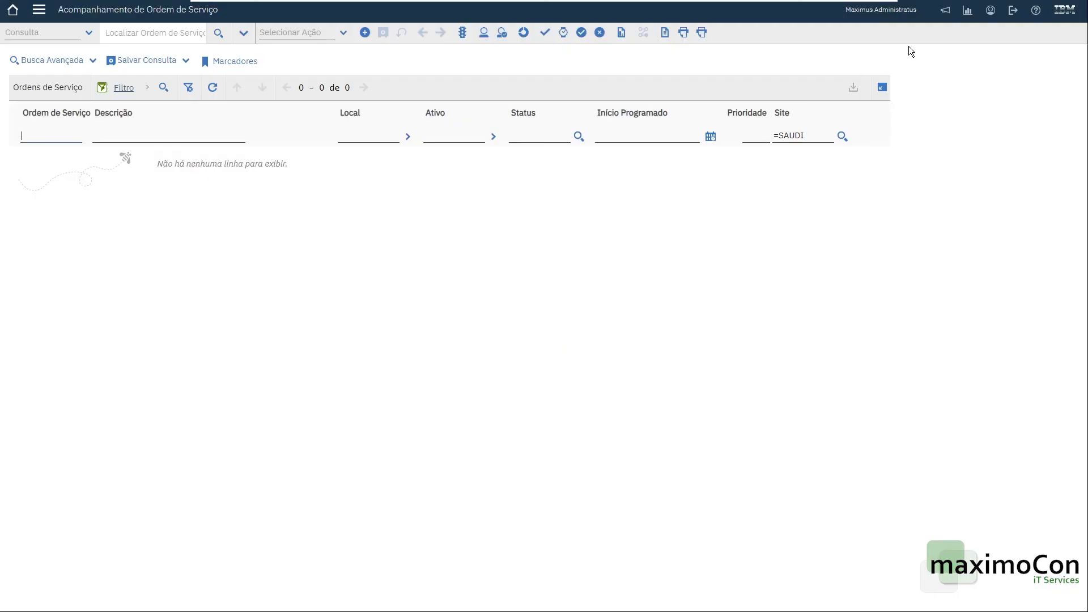
Recheck the default information profile, close it without changes, and go to the start center.
left_click(991, 11)
left_click(1017, 20)
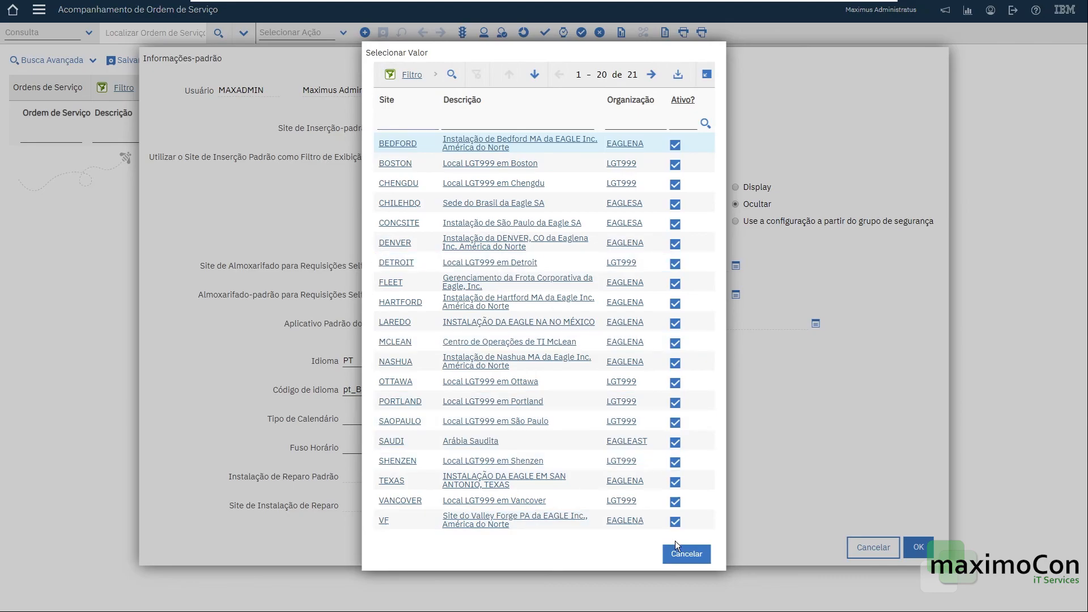
left_click(687, 554)
left_click(913, 551)
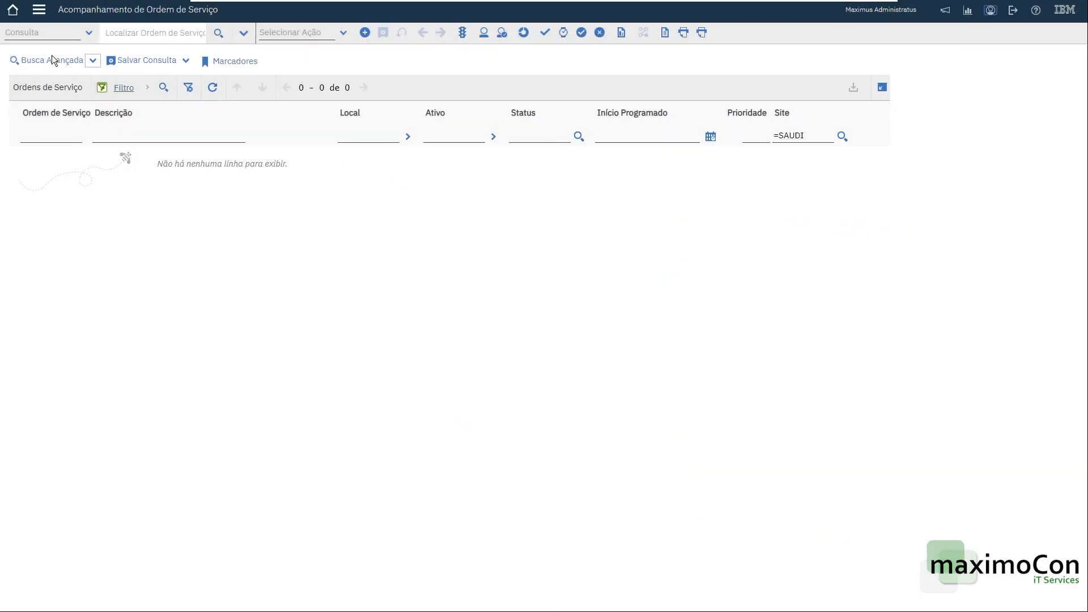
left_click(14, 11)
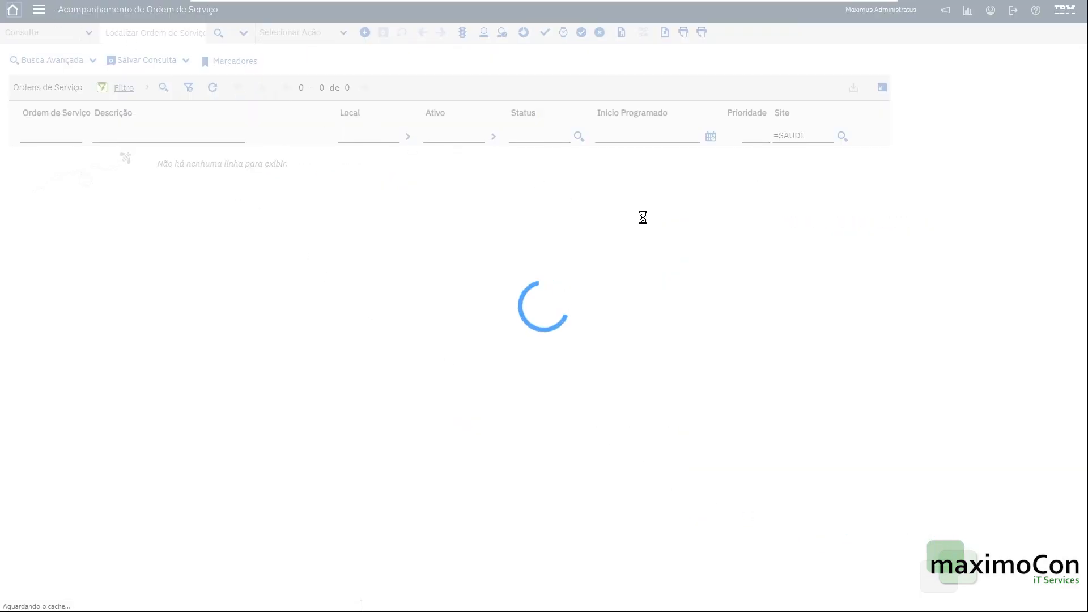